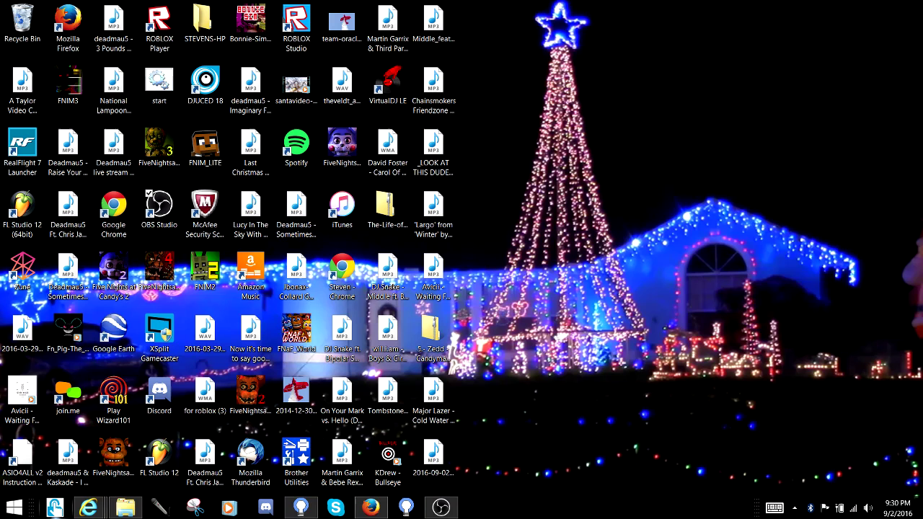
Switch to the Light-O-Rama Sequence Editor and examine the channel rows and lighting effects of the STORMS2015_LetItGo sequence
mouse_move(301, 507)
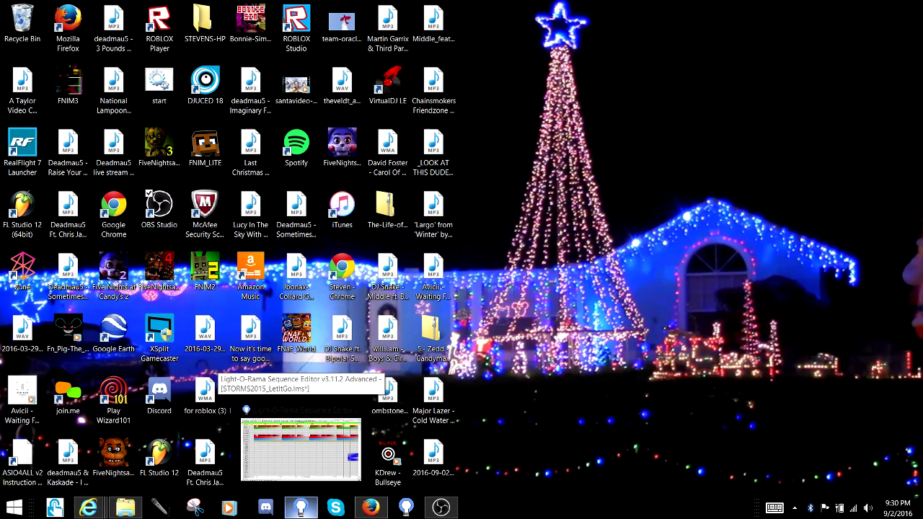
left_click(301, 449)
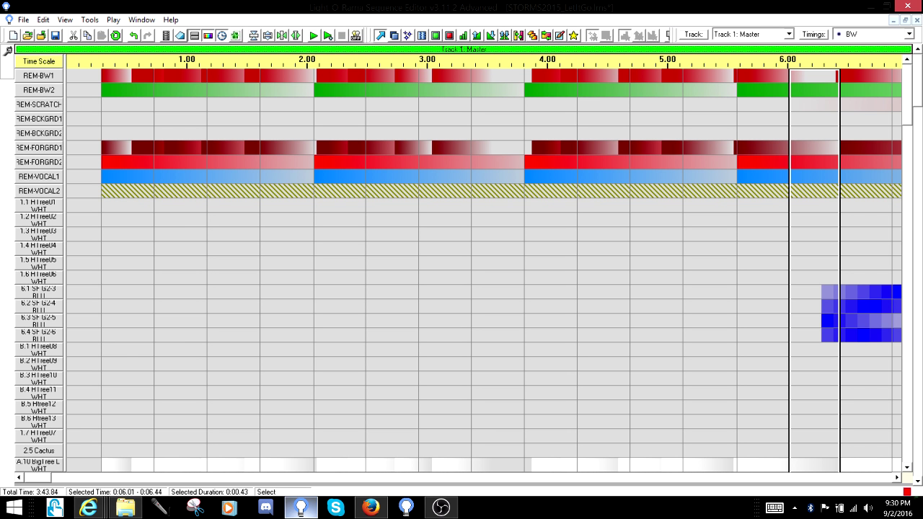
scroll(461, 270, "down", 7)
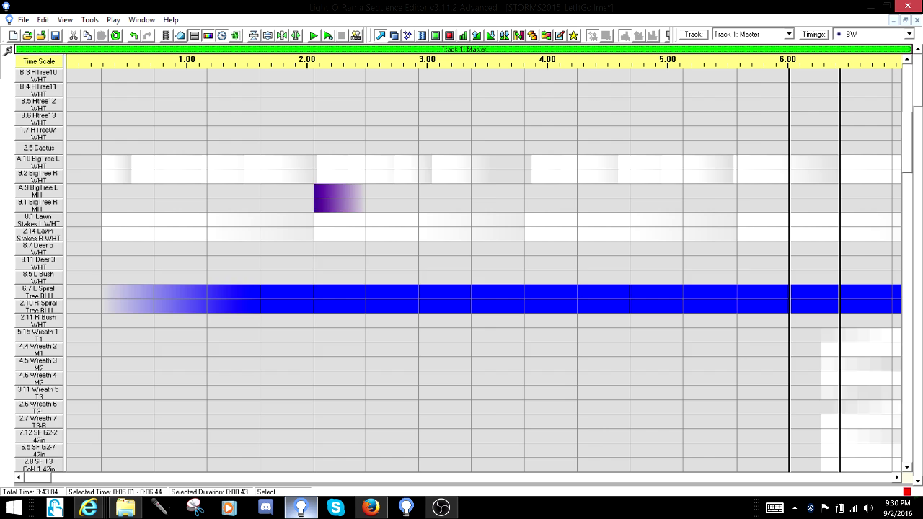
scroll(462, 270, "up", 6)
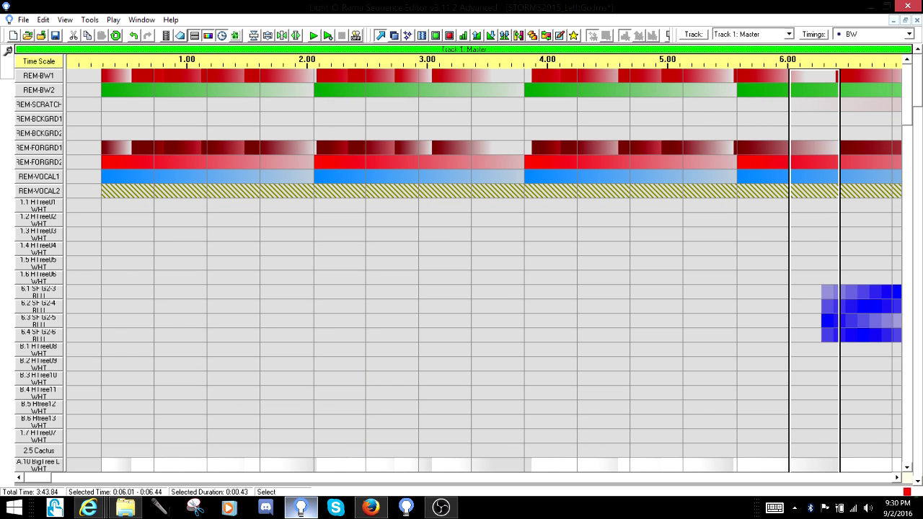
scroll(461, 271, "down", 6)
scroll(461, 271, "down", 10)
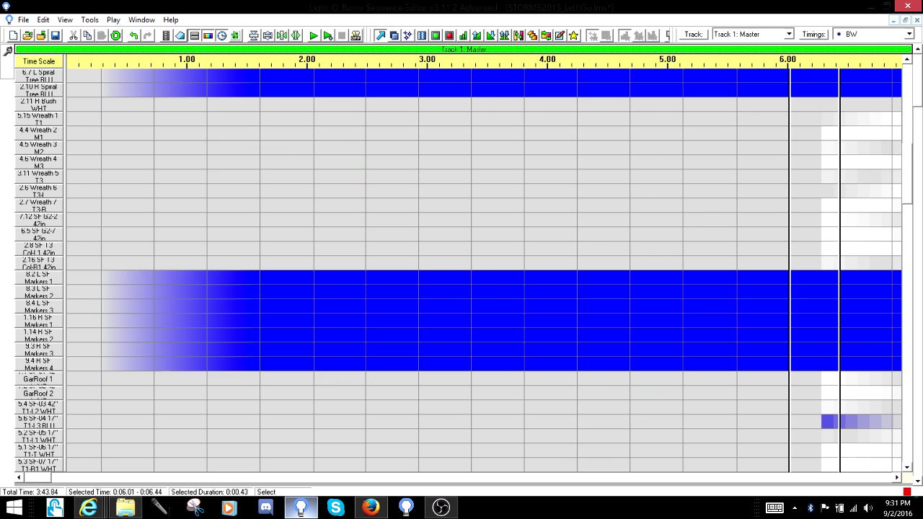
scroll(462, 270, "down", 5)
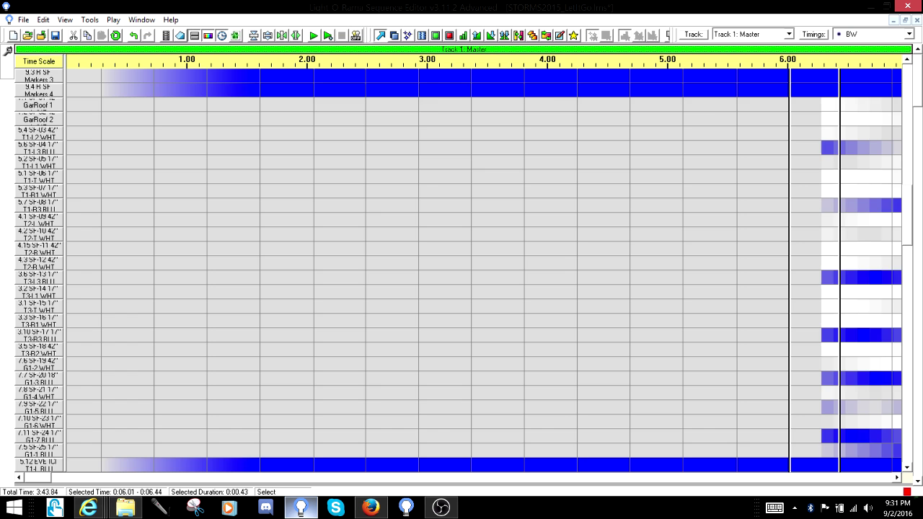
scroll(462, 270, "down", 5)
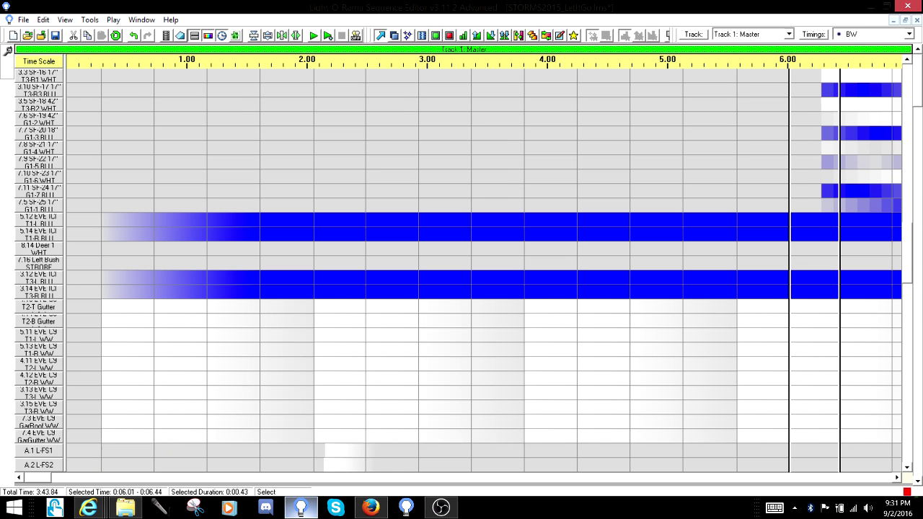
scroll(461, 271, "down", 5)
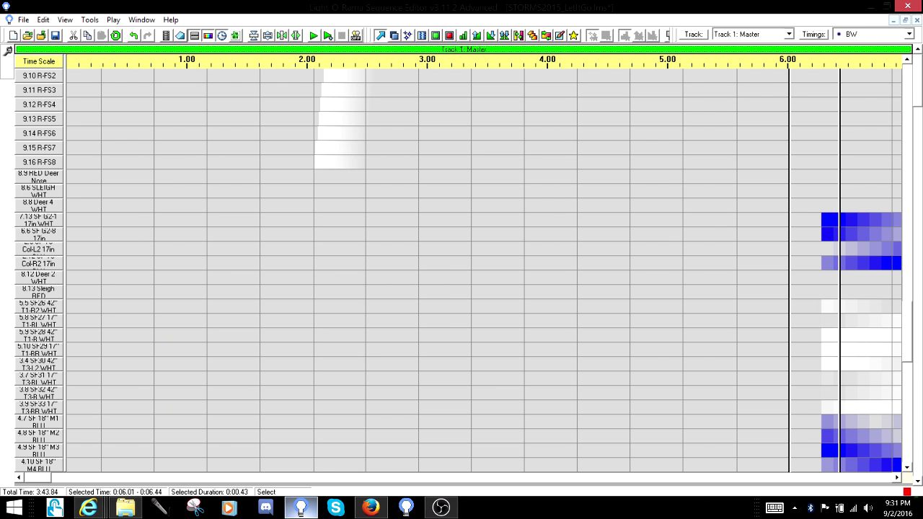
scroll(461, 271, "down", 1)
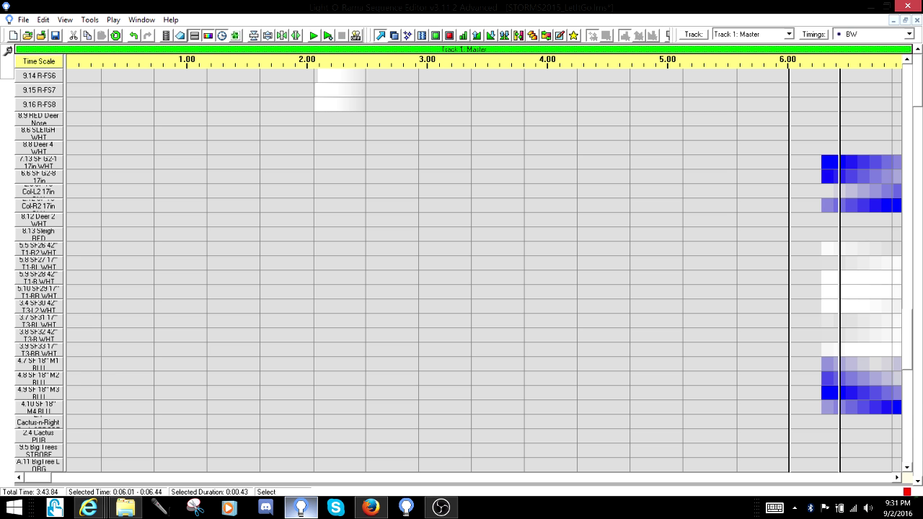
scroll(462, 270, "down", 4)
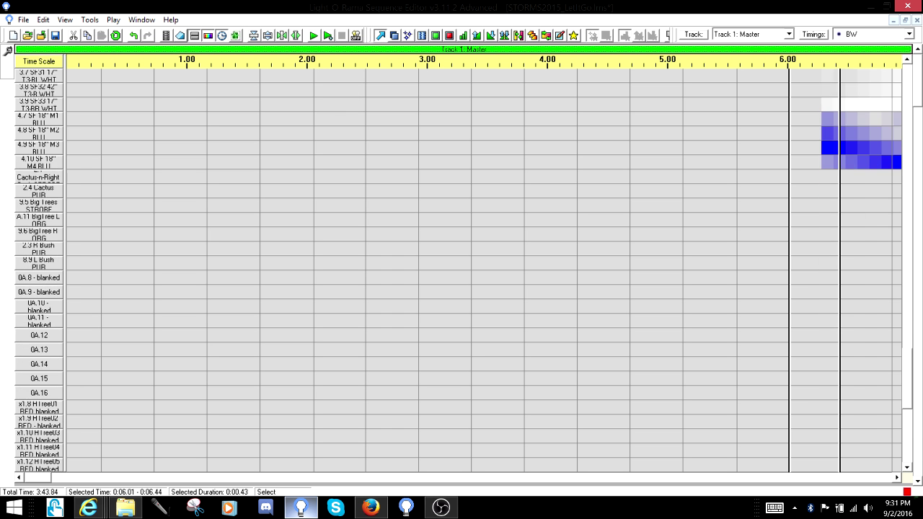
scroll(461, 270, "up", 10)
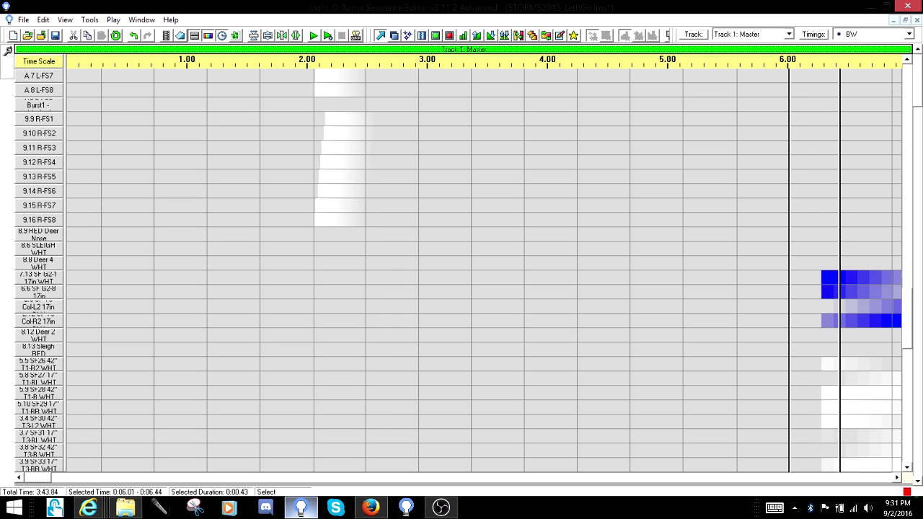
scroll(461, 270, "up", 7)
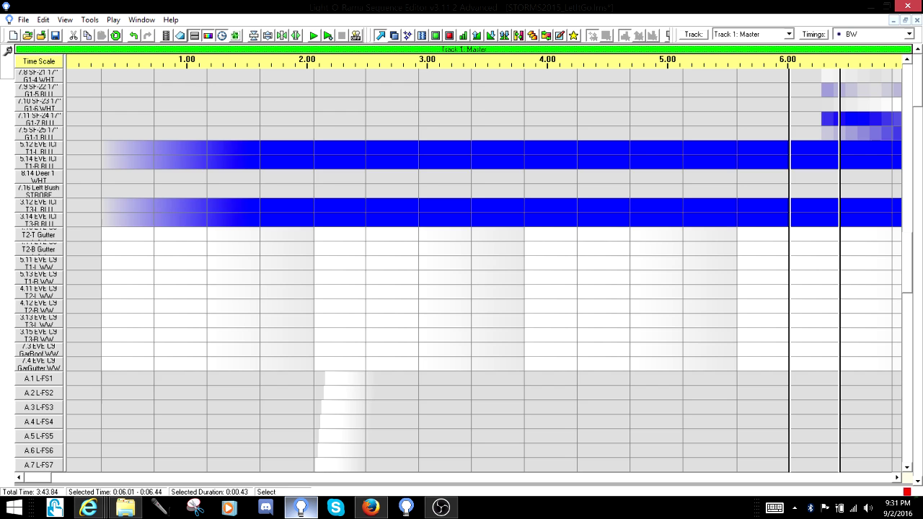
scroll(461, 271, "up", 7)
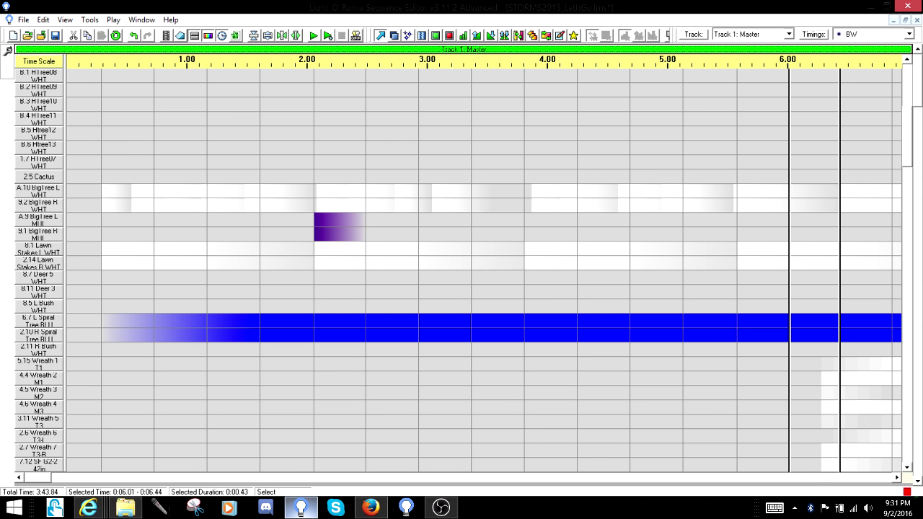
scroll(462, 271, "up", 6)
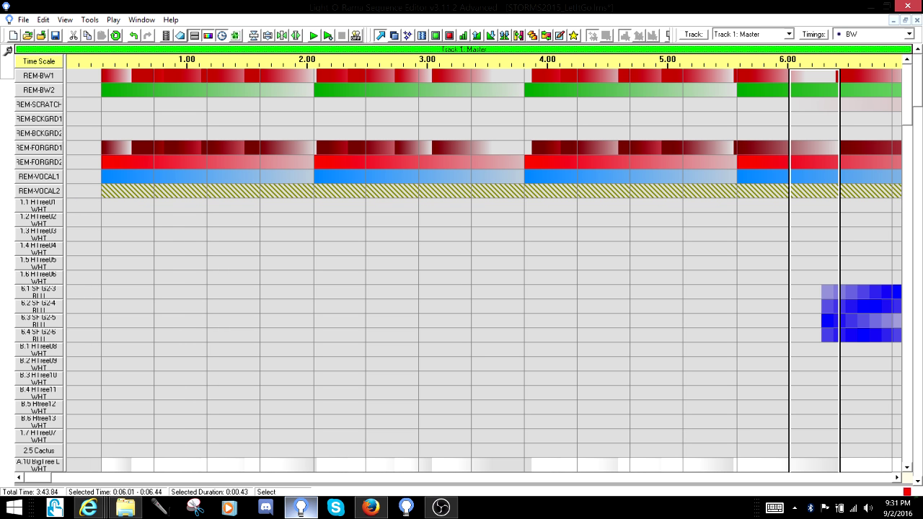
Start a new musical sequence using "15 Let It Go" from the Various Artist album Now That's What I Call Music!, Vol. 51
key("alt")
left_click(14, 36)
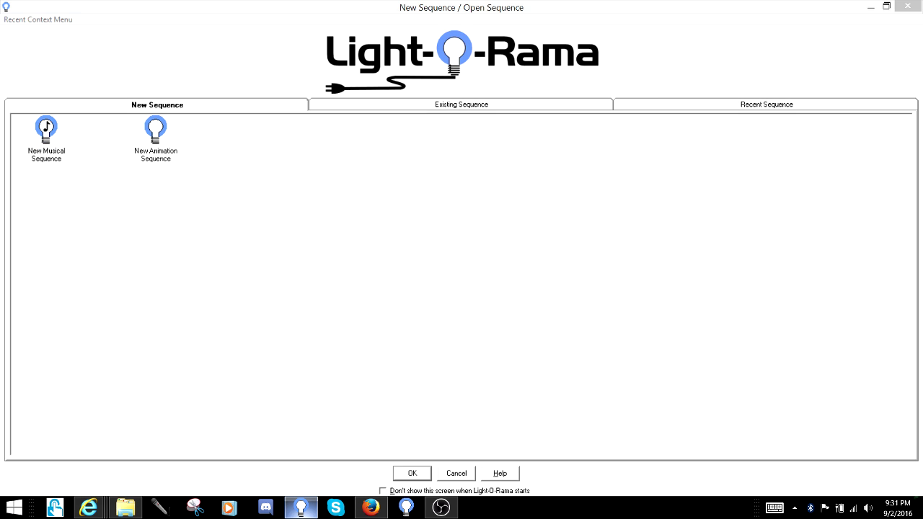
key("Return")
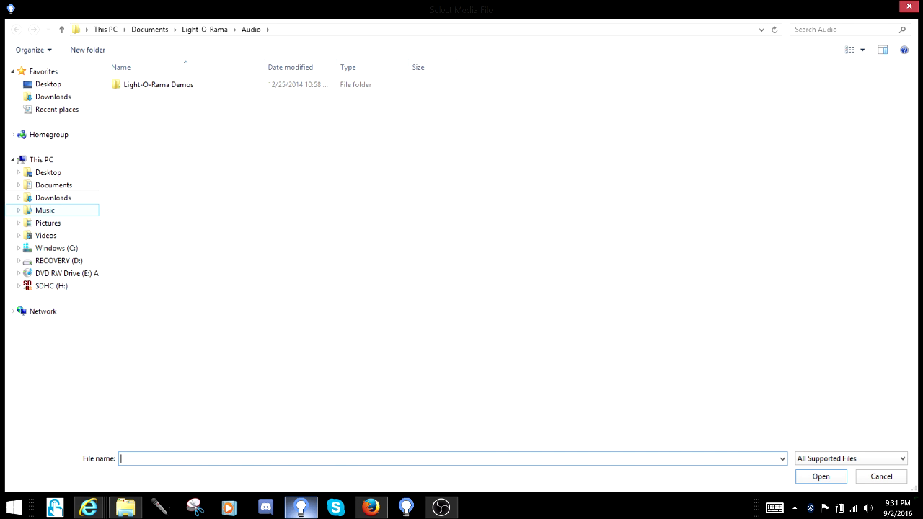
left_click(45, 209)
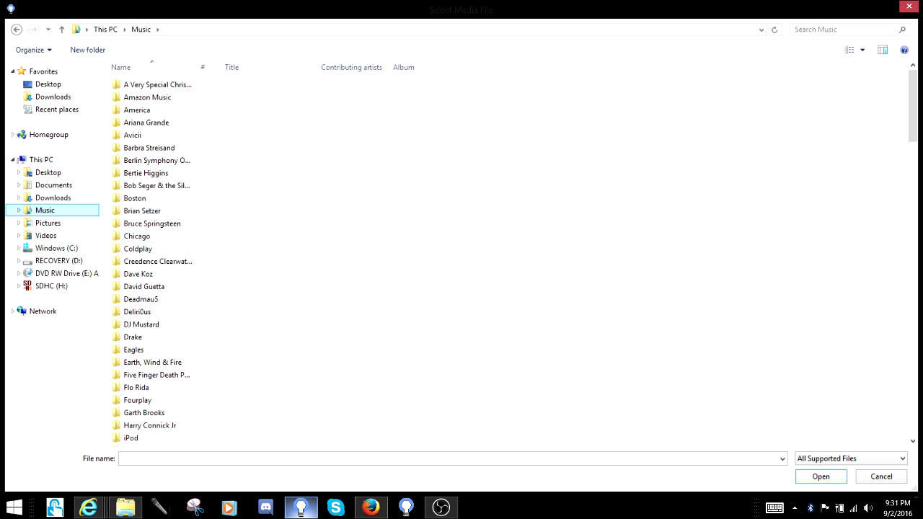
left_click_drag(913, 106, 913, 272)
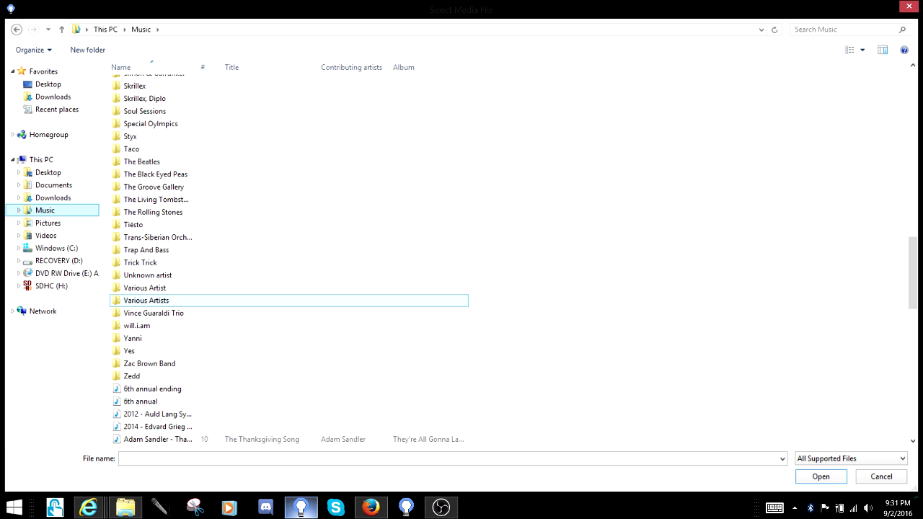
double_click(144, 288)
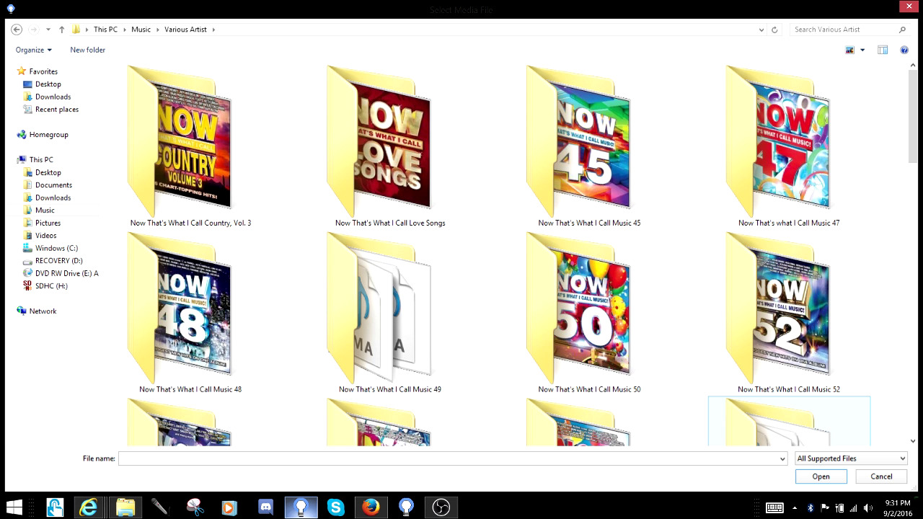
scroll(789, 422, "down", 3)
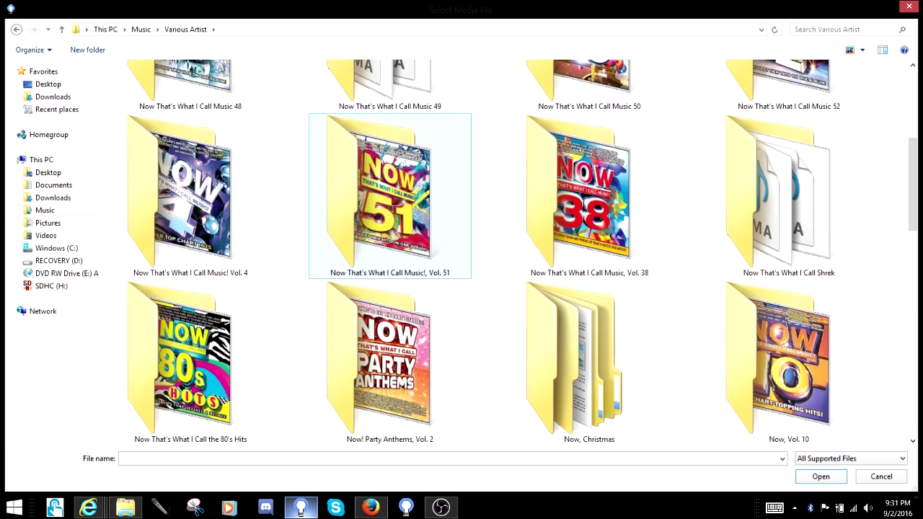
double_click(389, 216)
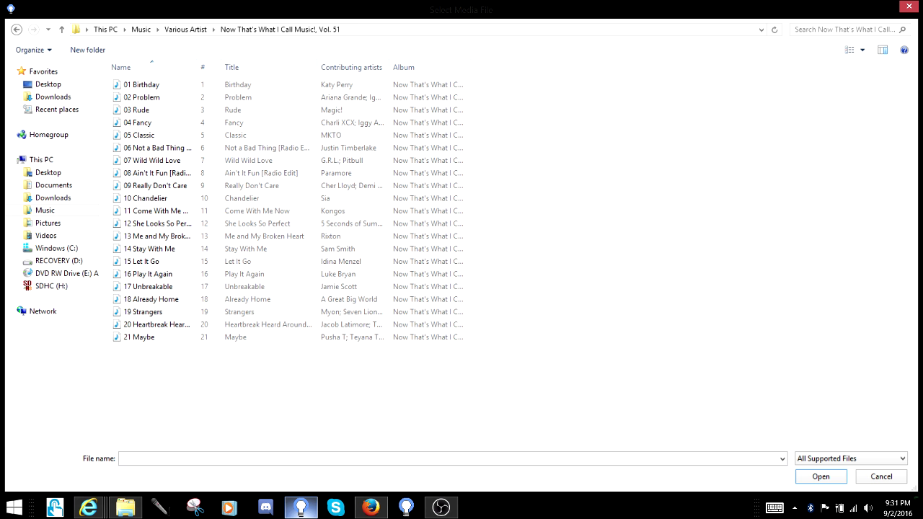
left_click(141, 261)
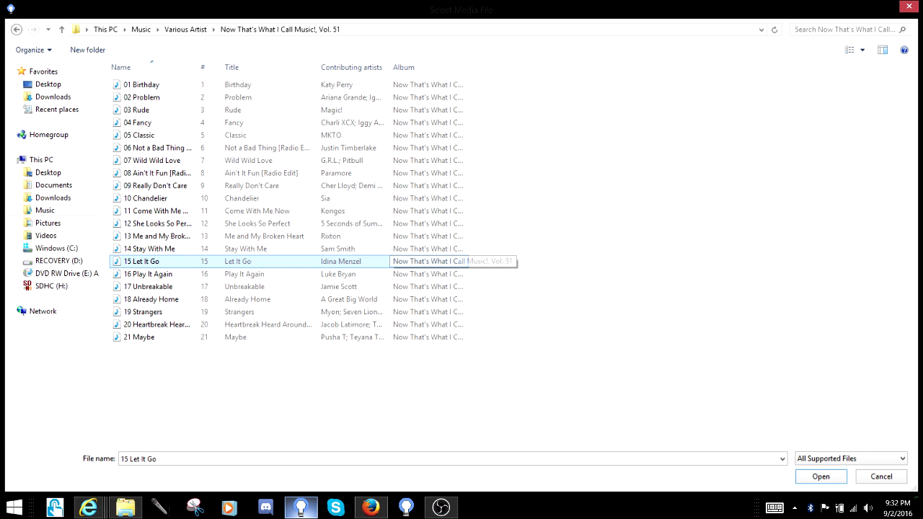
left_click(821, 476)
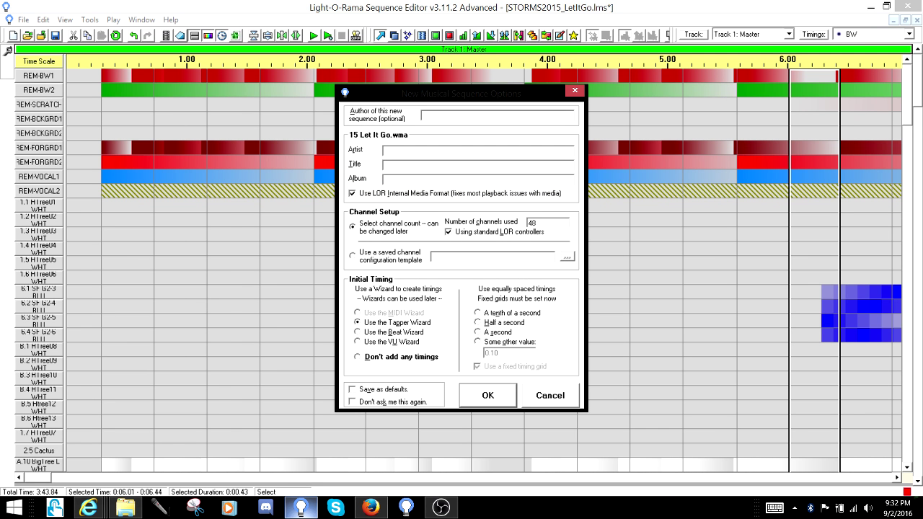
Set the initial timing to equally spaced intervals of 0.05 seconds on a fixed grid and create the sequence
left_click(498, 342)
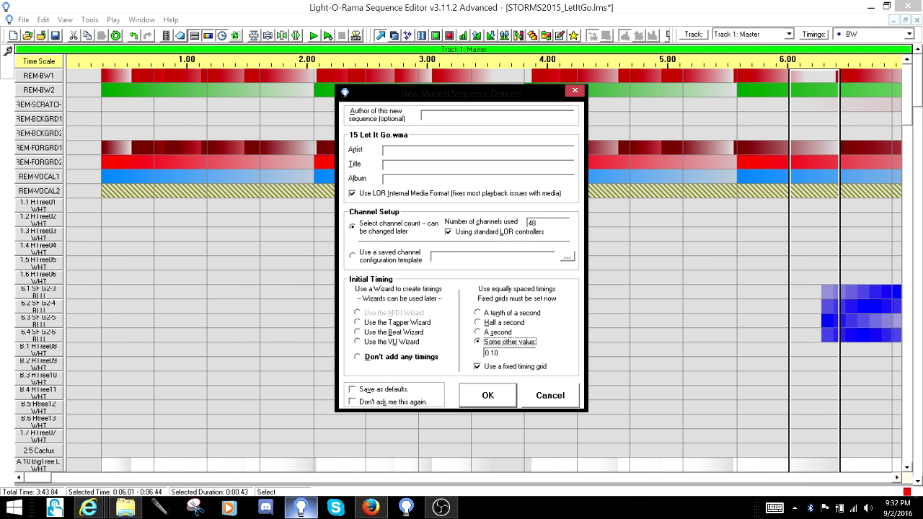
left_click(498, 353)
key("BackSpace")
key("BackSpace")
type("05")
key("Return")
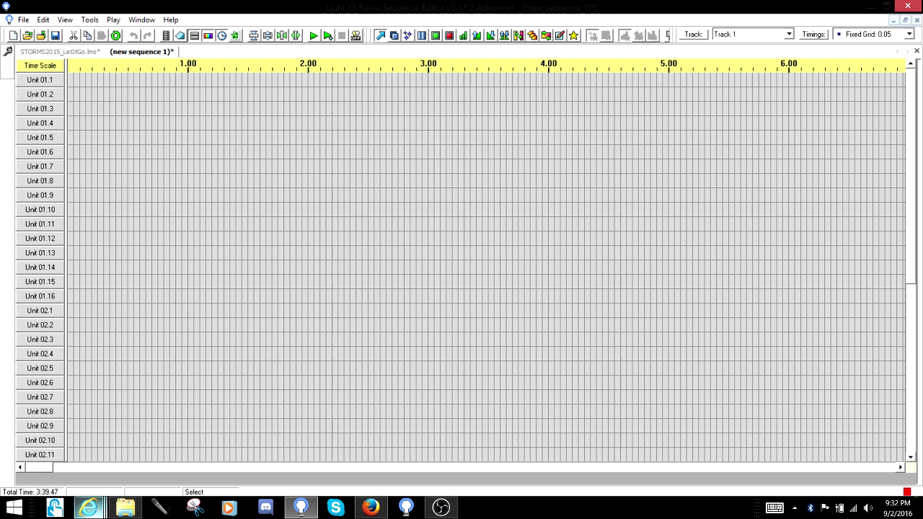
Compare the STORMS2015_LetItGo sequence with the new empty sequence, ending on the new one
left_click(60, 52)
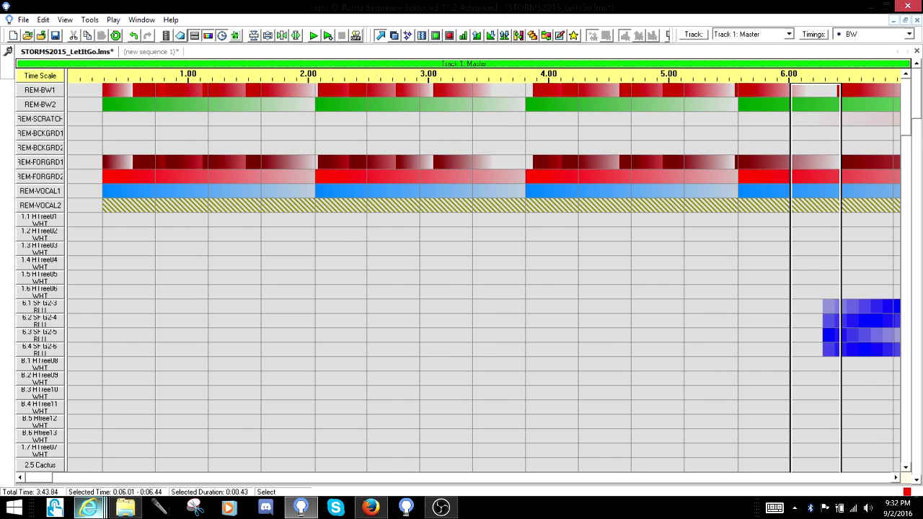
key("ctrl+Tab")
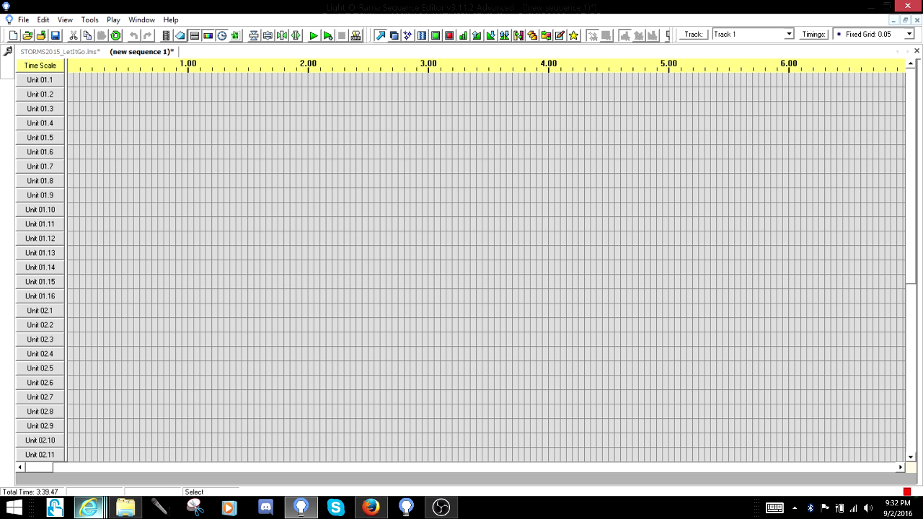
key("ctrl+Tab")
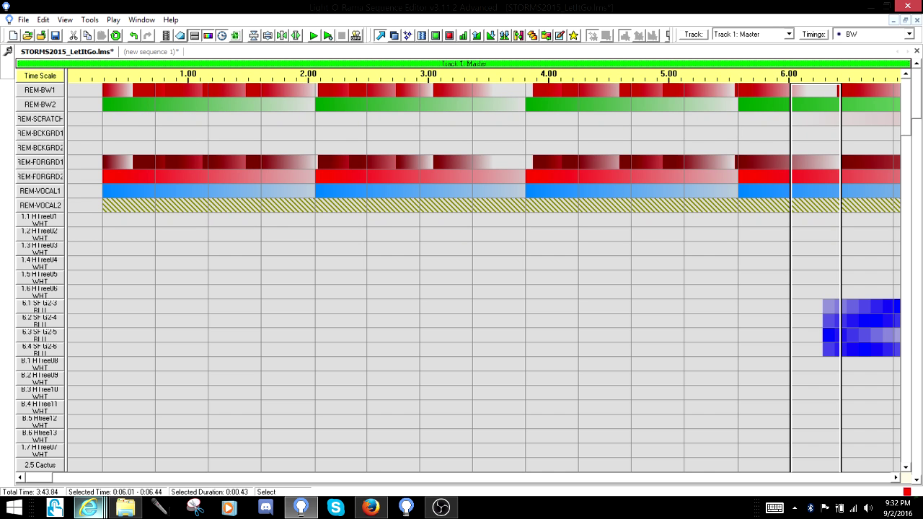
key("ctrl+Tab")
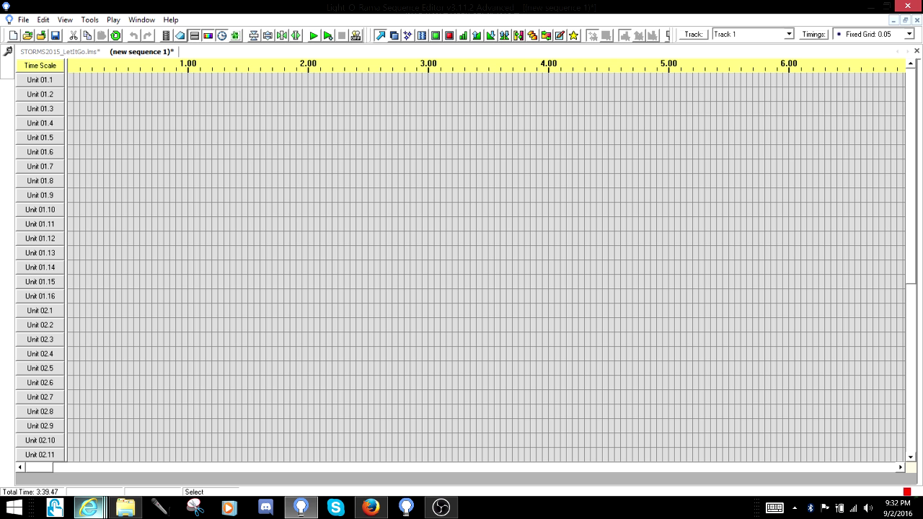
key("ctrl+Tab")
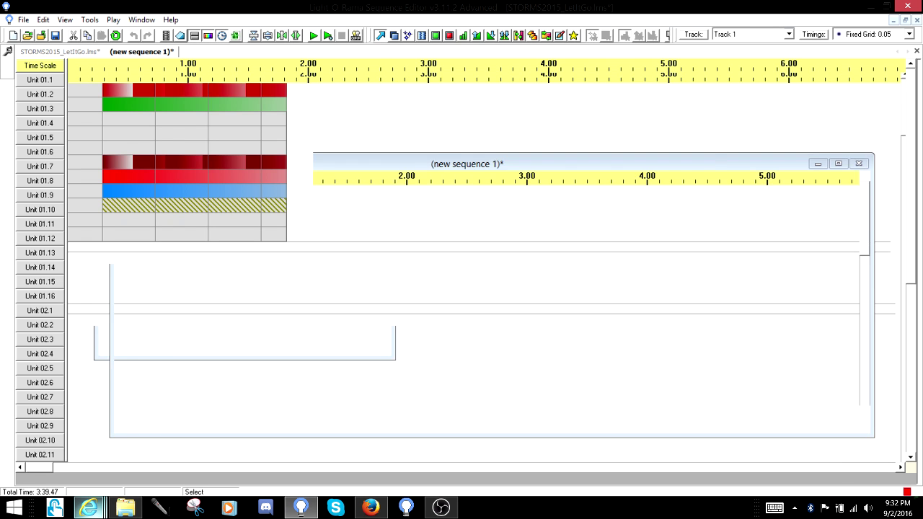
key("ctrl+Tab")
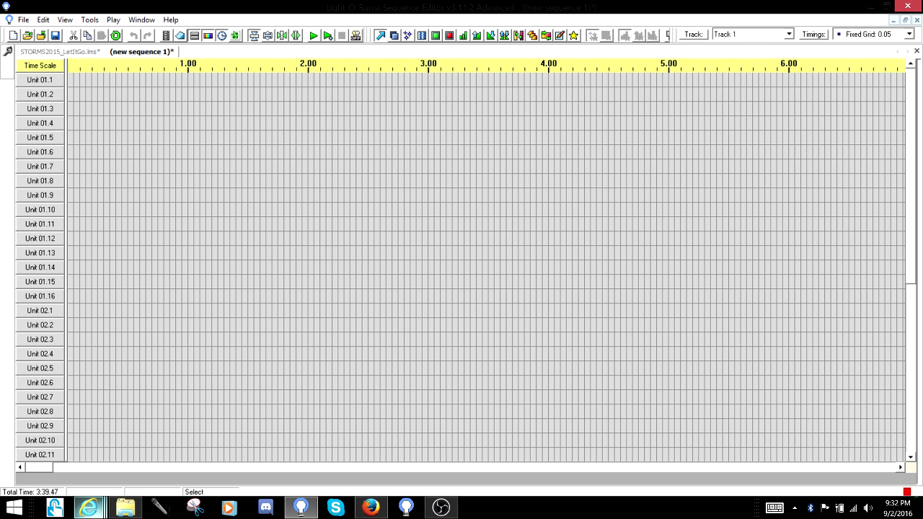
Reduce the channel row height in the new sequence and display the audio waveform above the grid
left_click(254, 35)
left_click(254, 35)
left_click(254, 35)
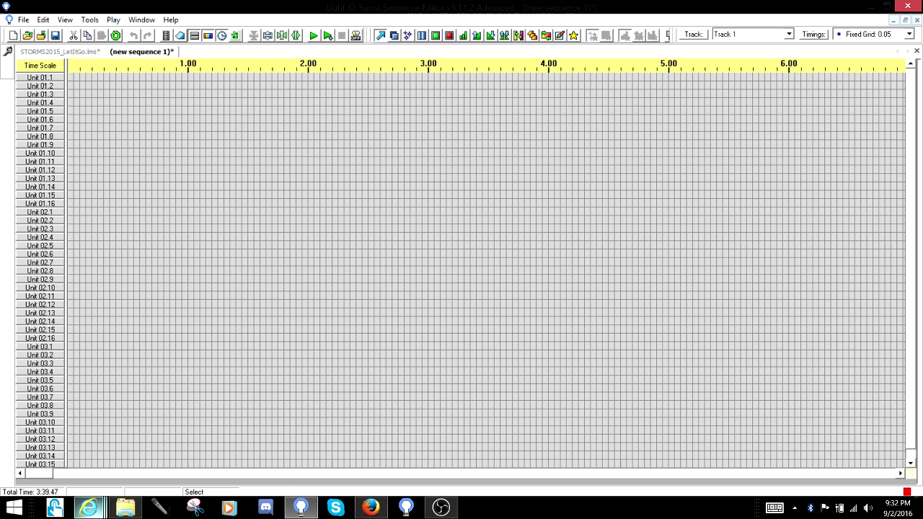
left_click(222, 35)
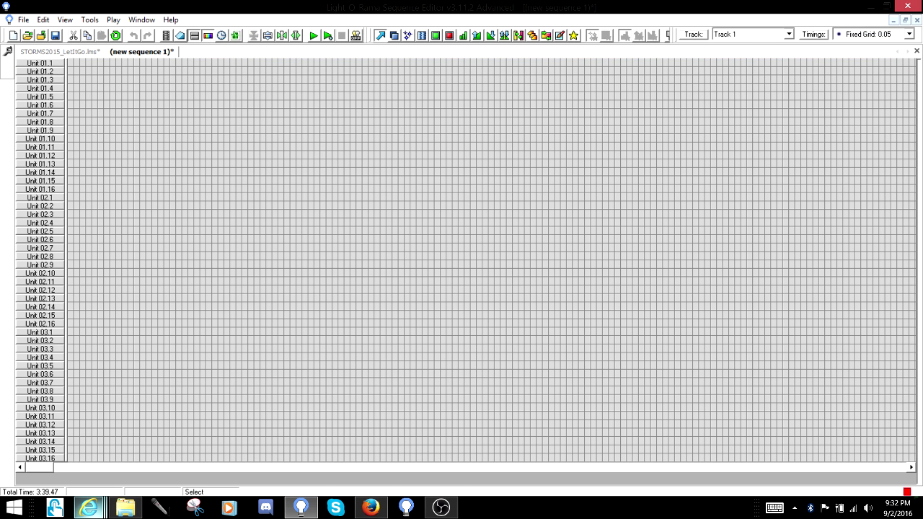
left_click(222, 35)
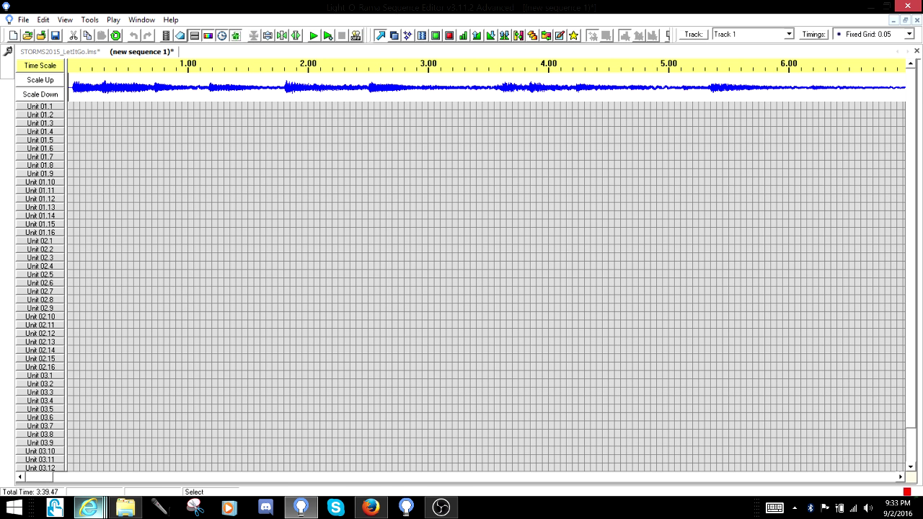
Return to the STORMS2015_LetItGo.lms sequence
key("space")
key("ctrl+Tab")
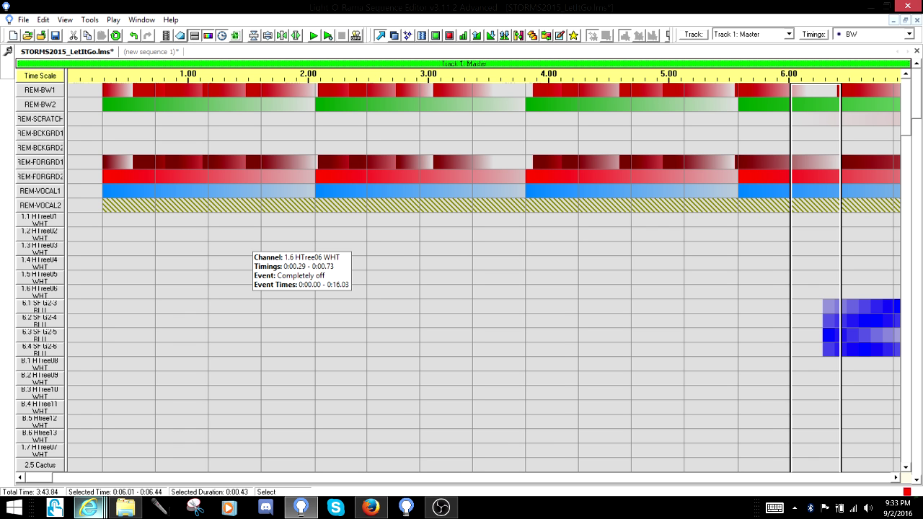
Select the full rows of channels HTree01 to HTree06 WHT and check that the selection spans the whole song
left_click_drag(129, 292, 128, 220)
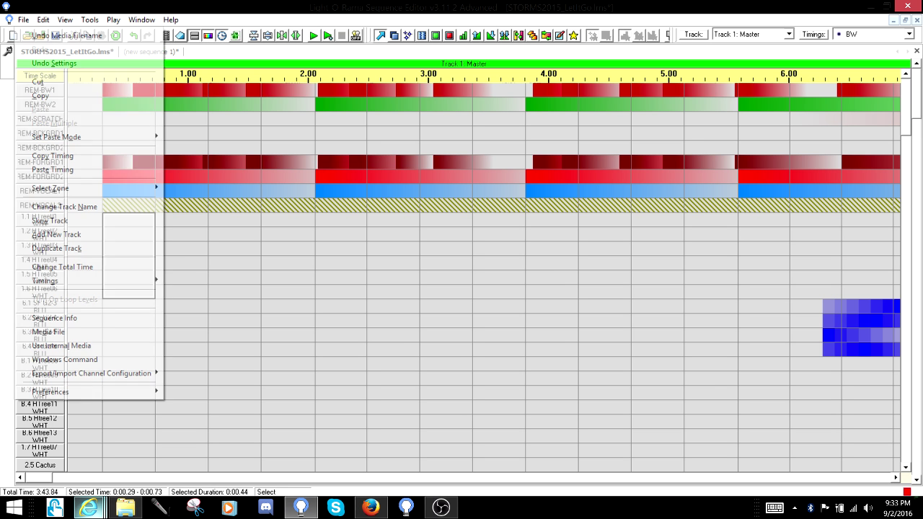
mouse_move(87, 187)
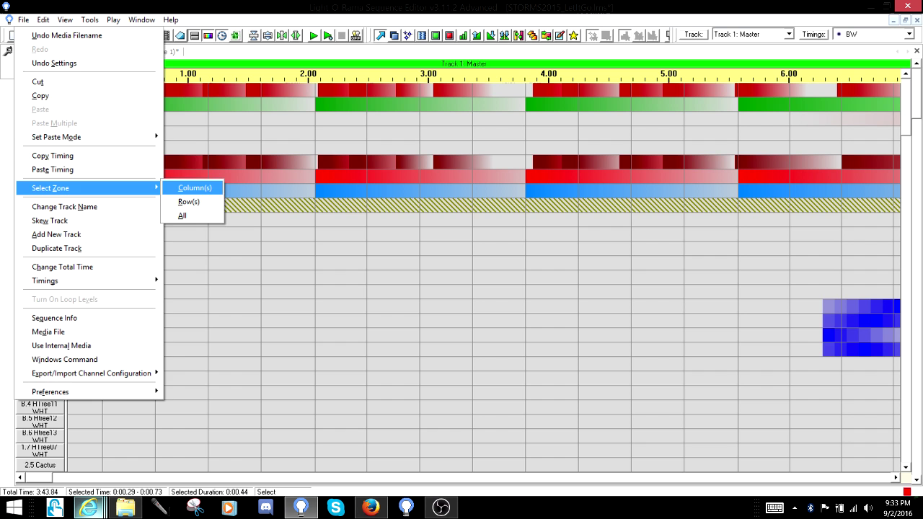
left_click(188, 202)
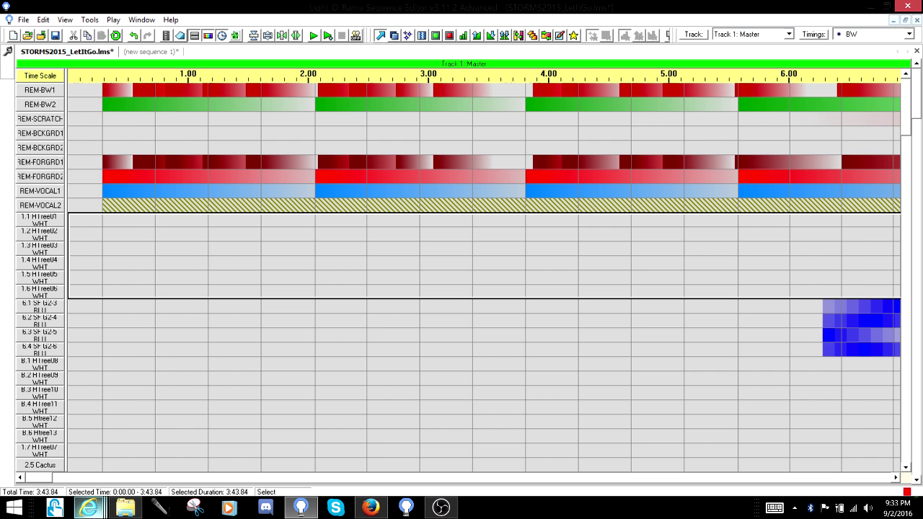
left_click_drag(39, 478, 333, 478)
scroll(464, 276, "right", 20)
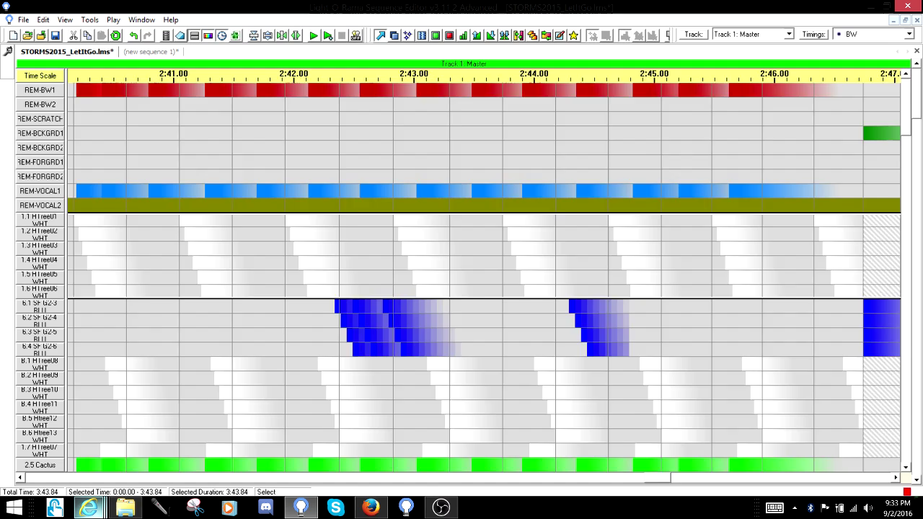
scroll(463, 276, "right", 8)
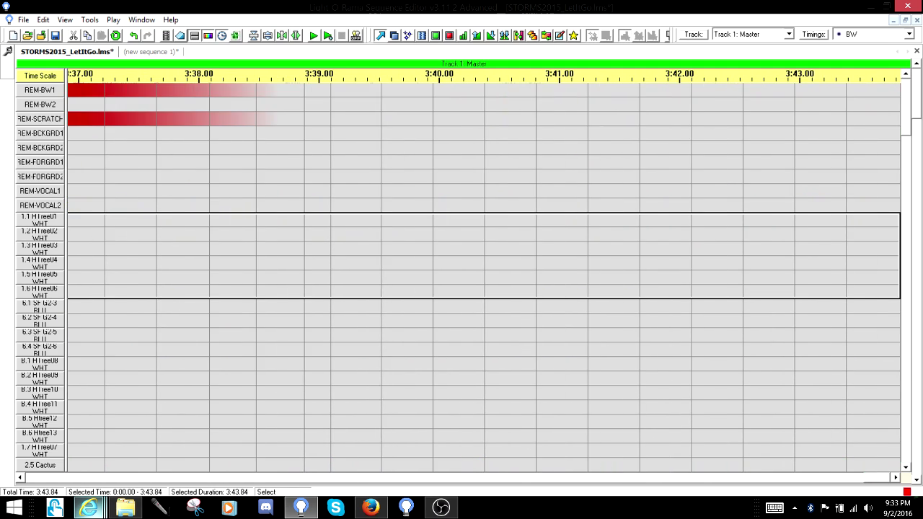
left_click_drag(877, 478, 414, 478)
scroll(463, 277, "left", 20)
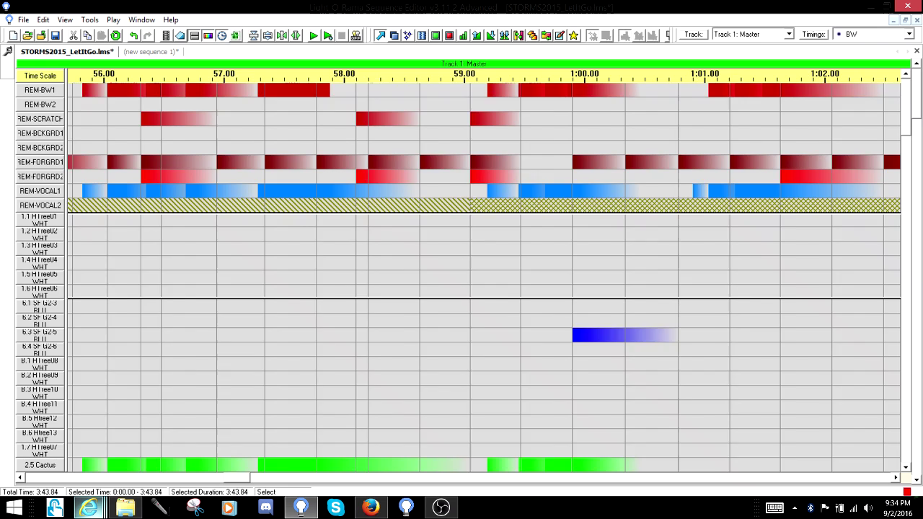
scroll(464, 277, "left", 15)
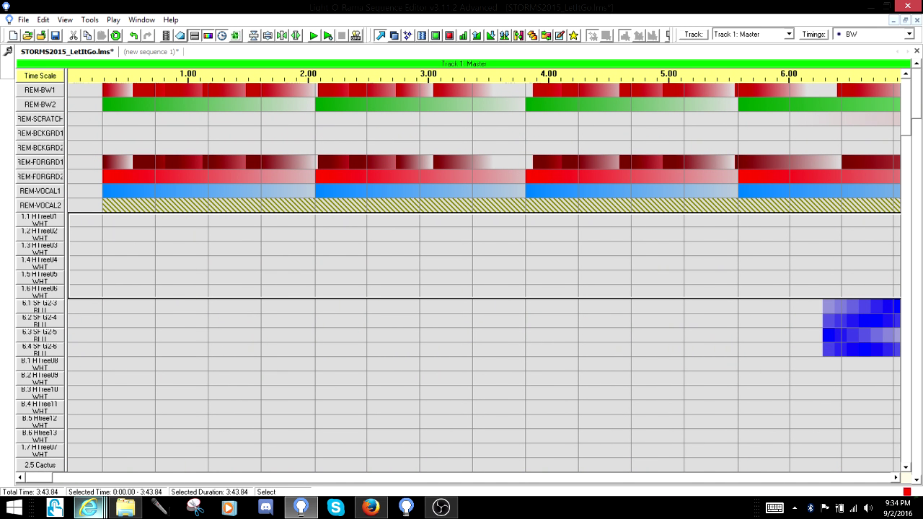
Copy the selected HTree01 to HTree06 rows and look briefly at the new sequence before returning to STORMS2015_LetItGo.lms
right_click(118, 263)
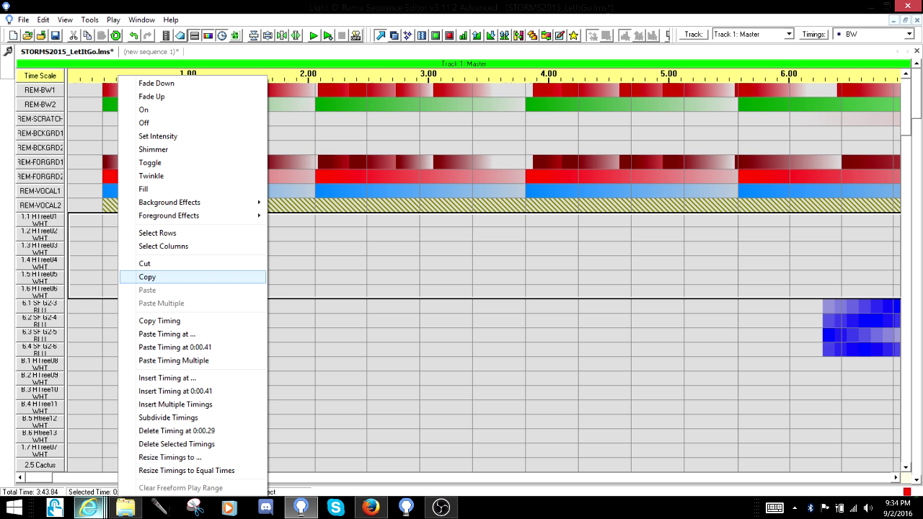
left_click(147, 277)
key("ctrl+Tab")
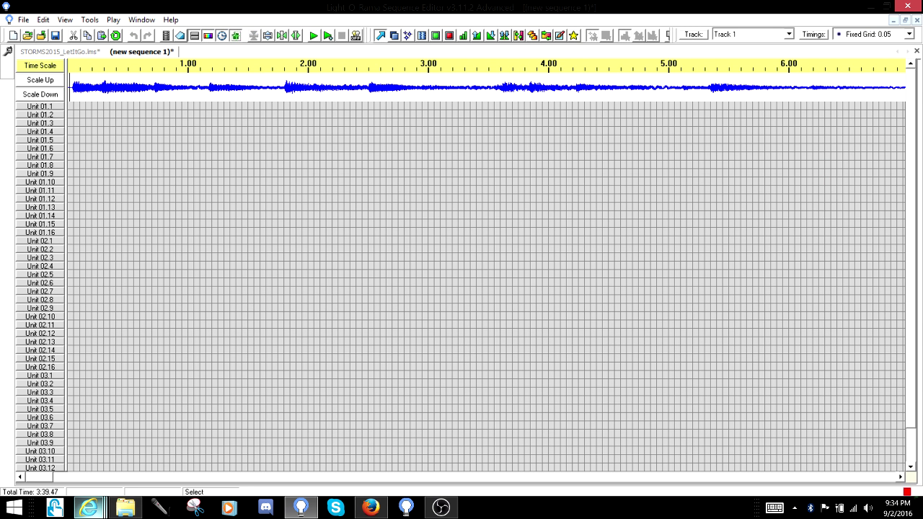
key("ctrl+Tab")
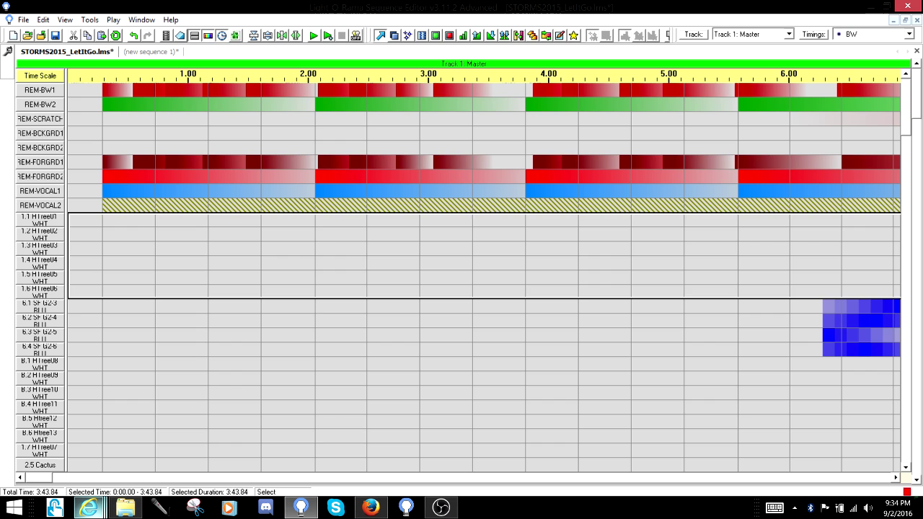
Copy the effects of channels HTree01 to HTree06 WHT from 0:00.29 to the end of the song
left_click_drag(105, 216, 900, 295)
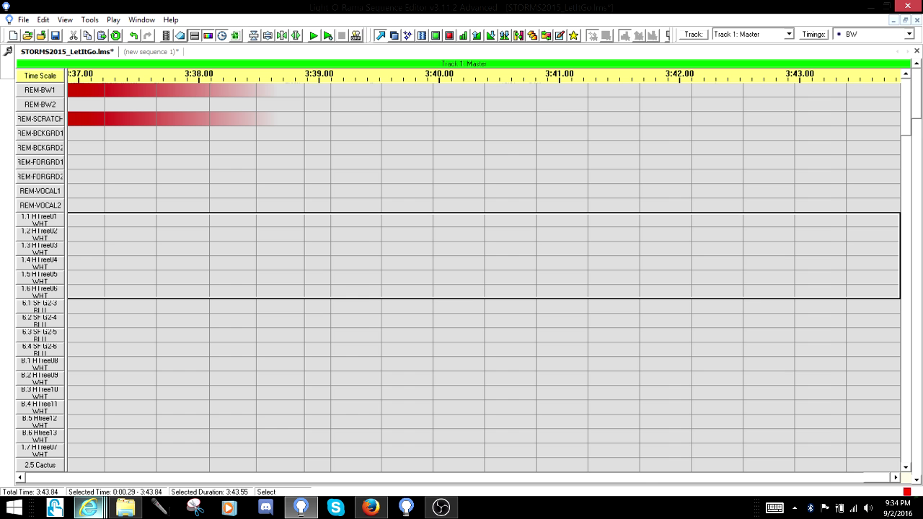
right_click(679, 76)
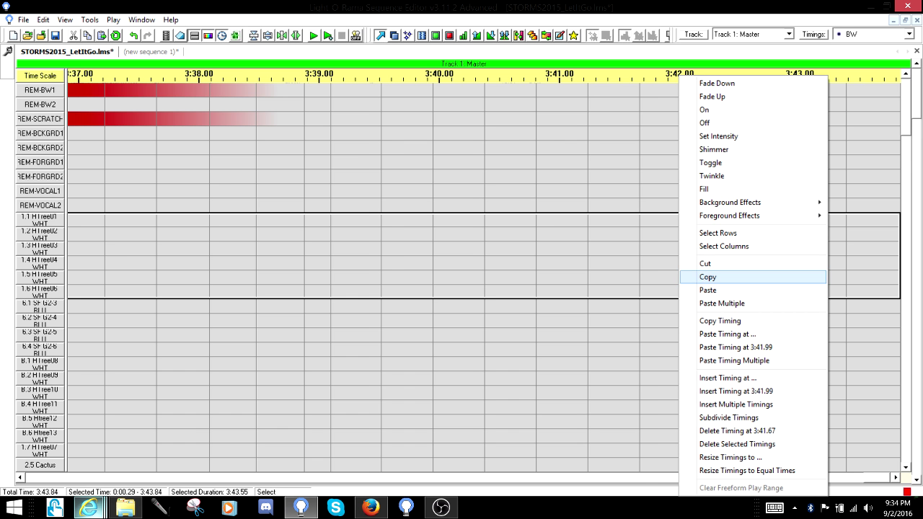
left_click(707, 277)
Paste the copied effects into the new sequence at the first cell of Unit 02.1 and play it back
key("ctrl+Tab")
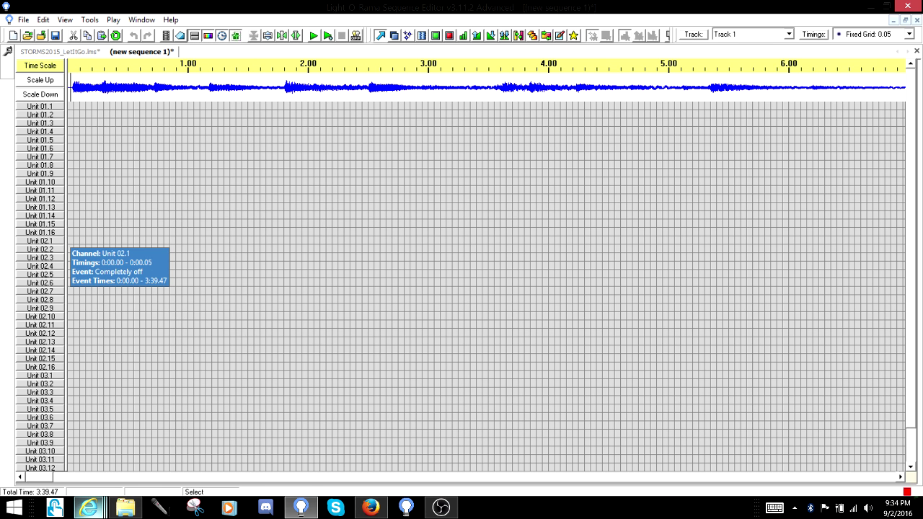
right_click(71, 241)
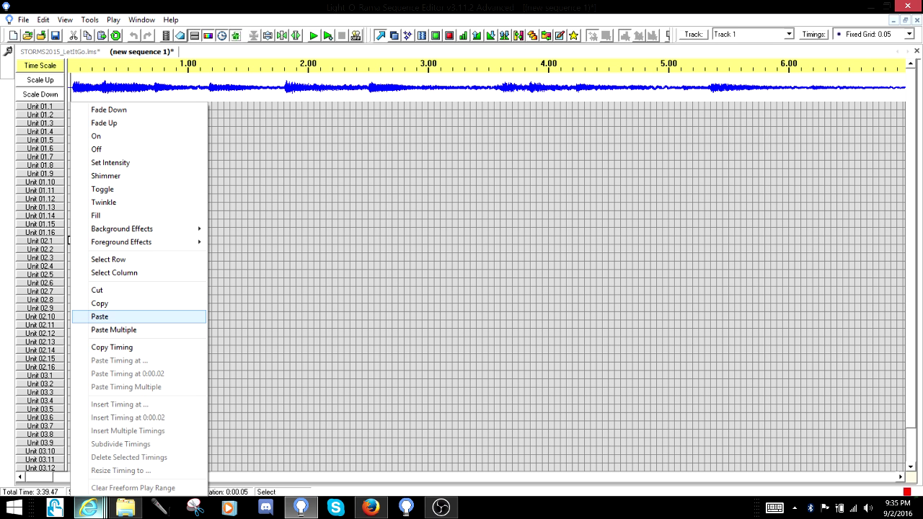
left_click(141, 317)
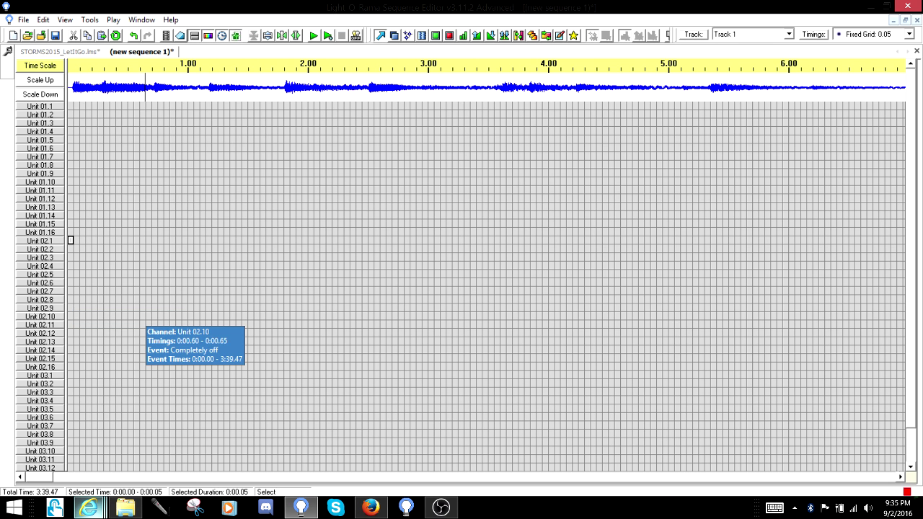
key("space")
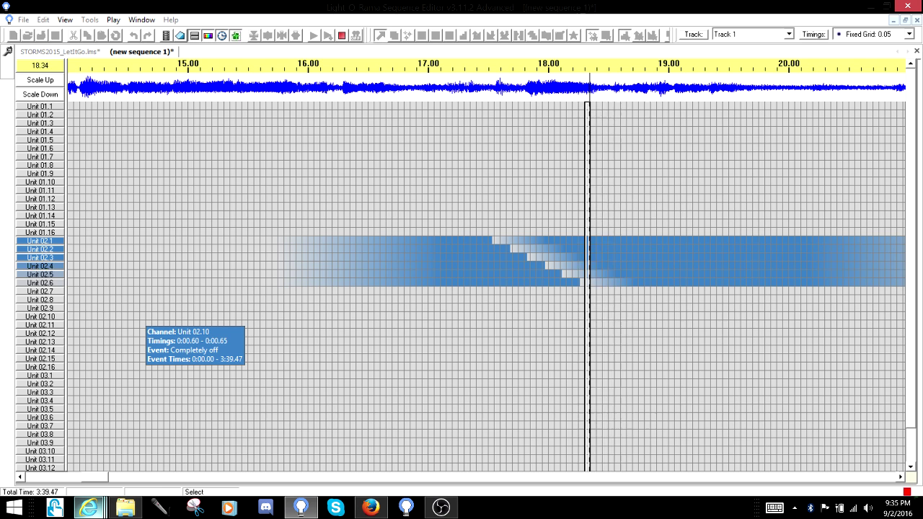
key("space")
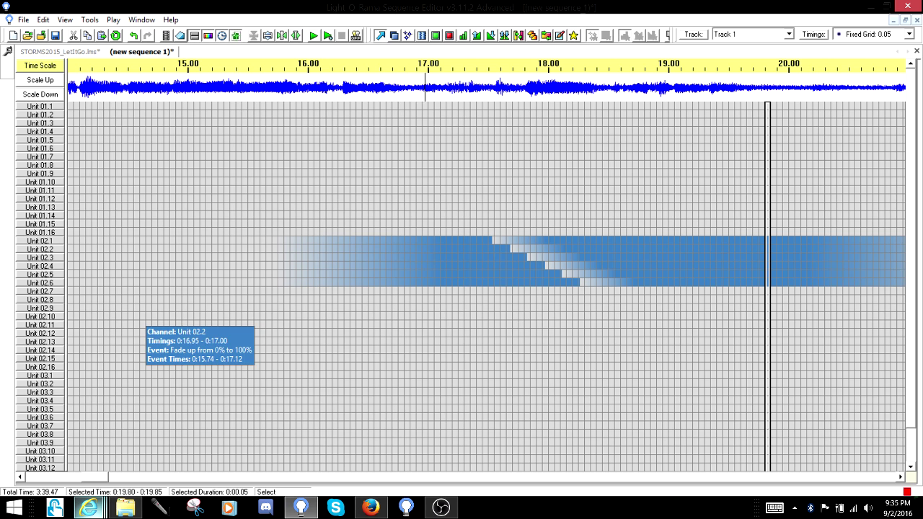
Copy the effects of channels HTree08 to HTree10 WHT in STORMS2015_LetItGo.lms from 0:00.29 to the end of the song
mouse_move(7, 52)
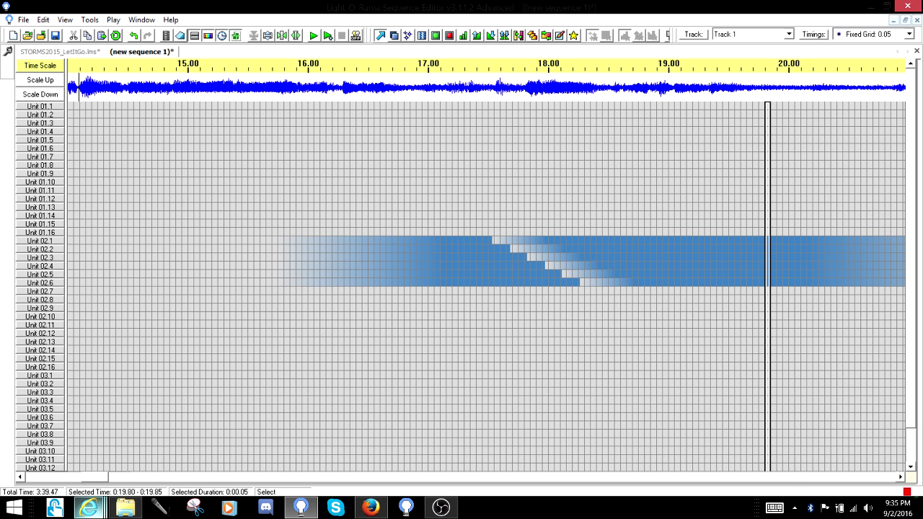
left_click(60, 51)
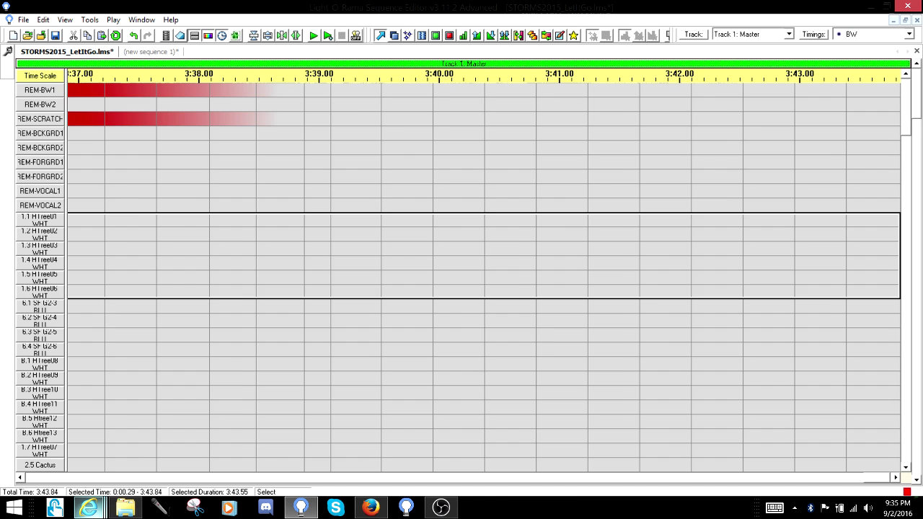
scroll(483, 271, "left", 20)
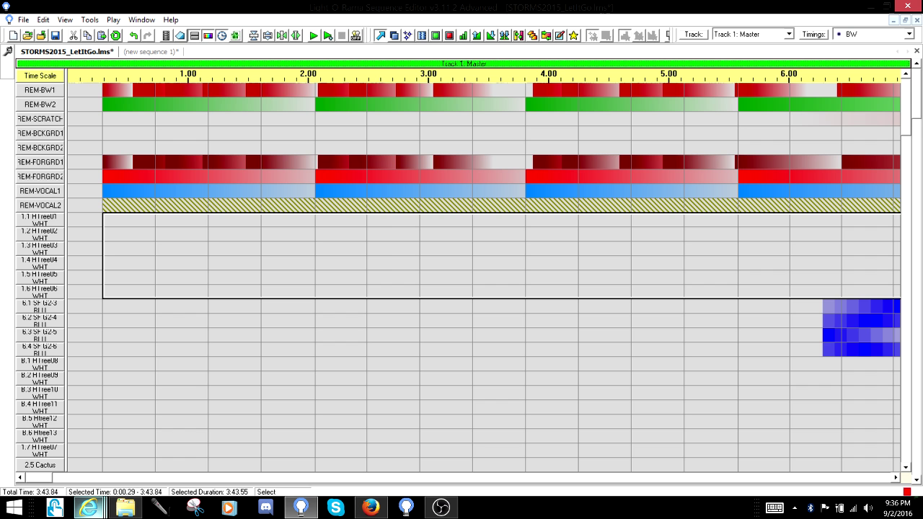
left_click(128, 363)
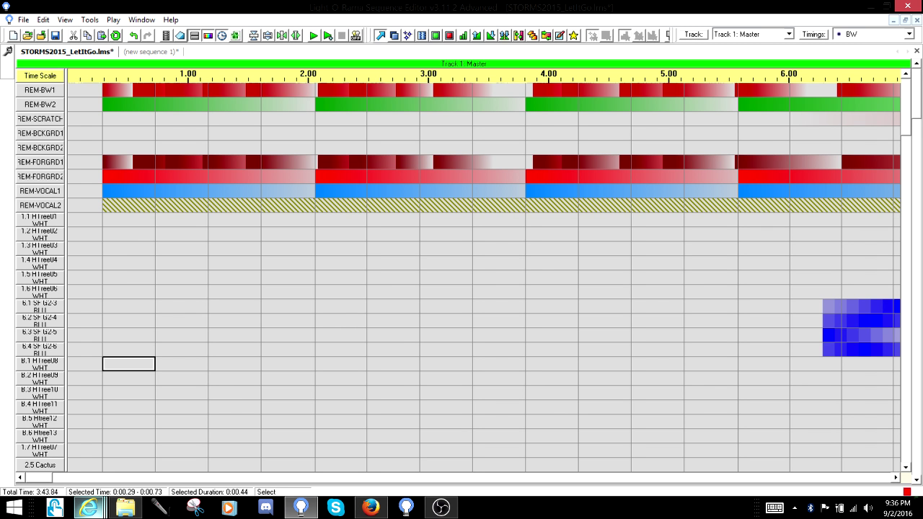
left_click_drag(128, 364, 901, 397)
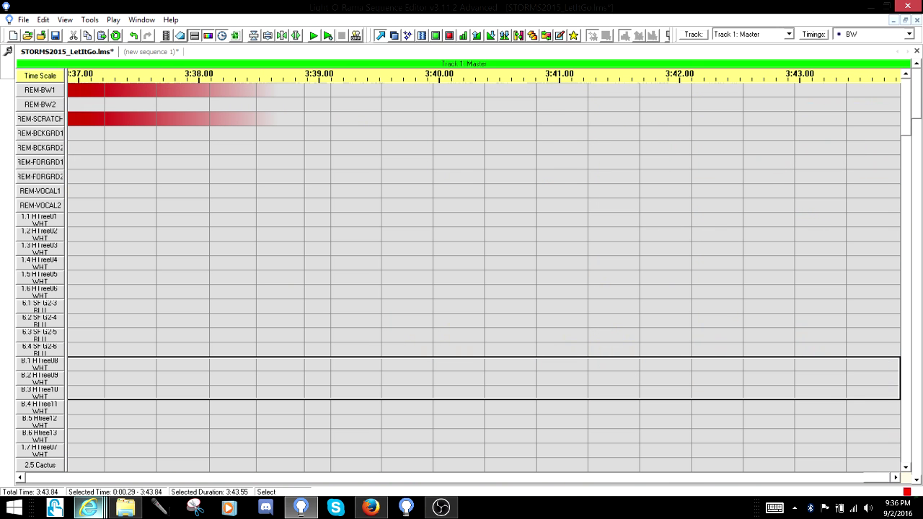
right_click(902, 396)
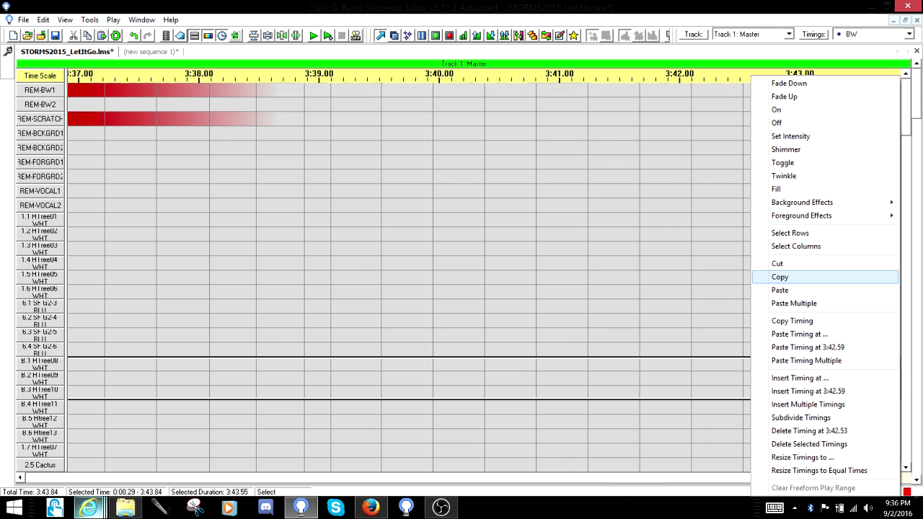
left_click(780, 277)
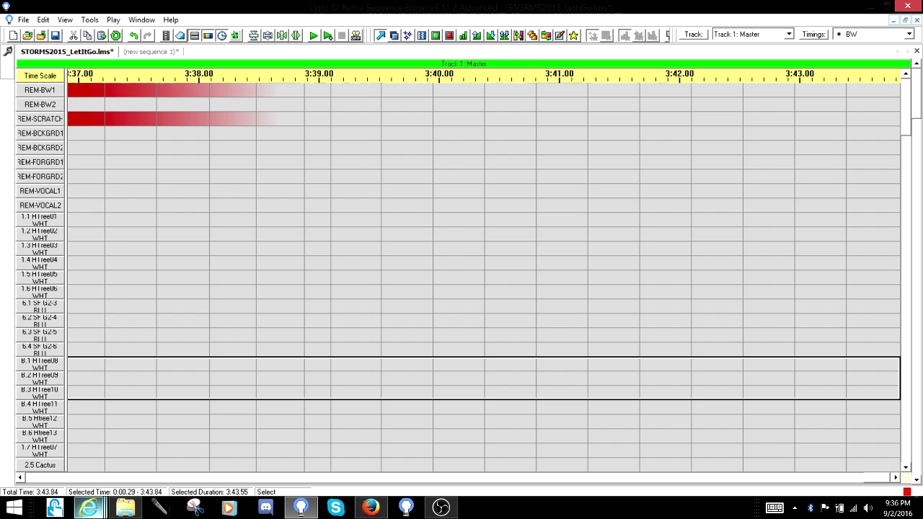
Paste the copied HTree08 to HTree10 effects into the new sequence at the first cell of Unit 02.7
key("ctrl+Tab")
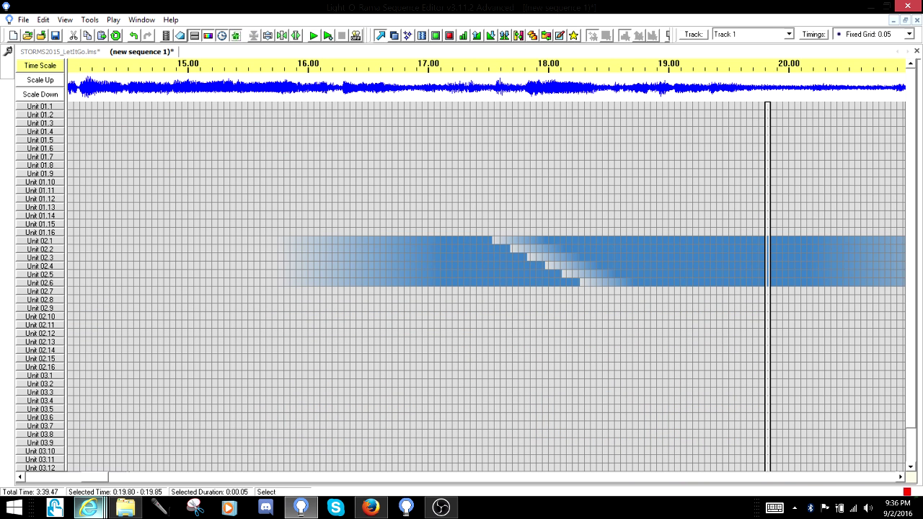
left_click_drag(95, 476, 39, 477)
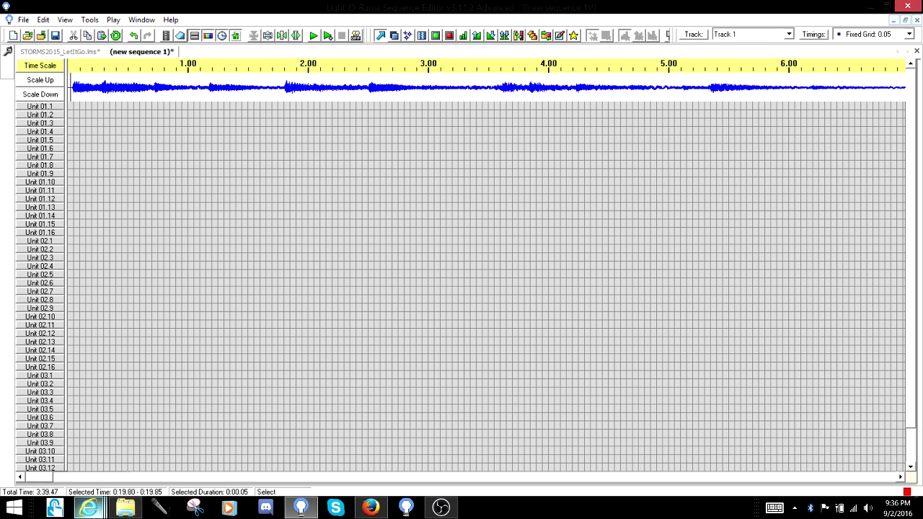
left_click(70, 290)
right_click(71, 290)
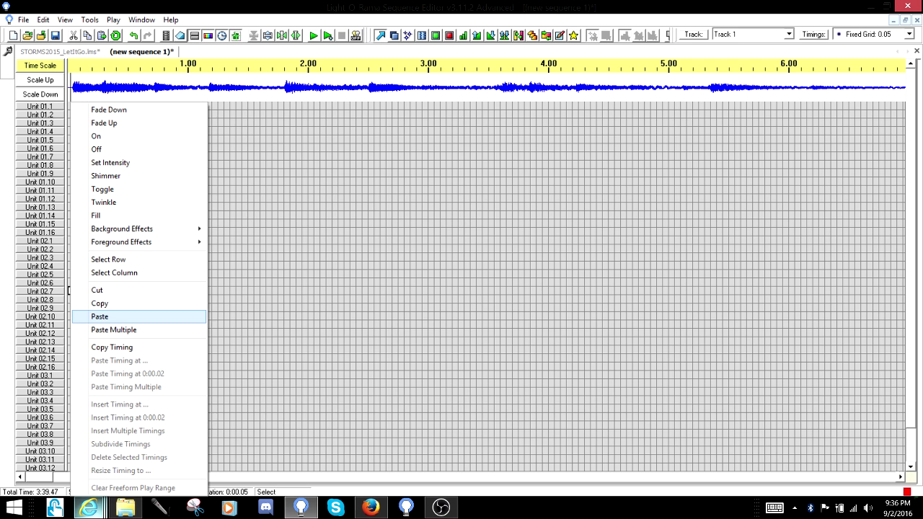
left_click(100, 317)
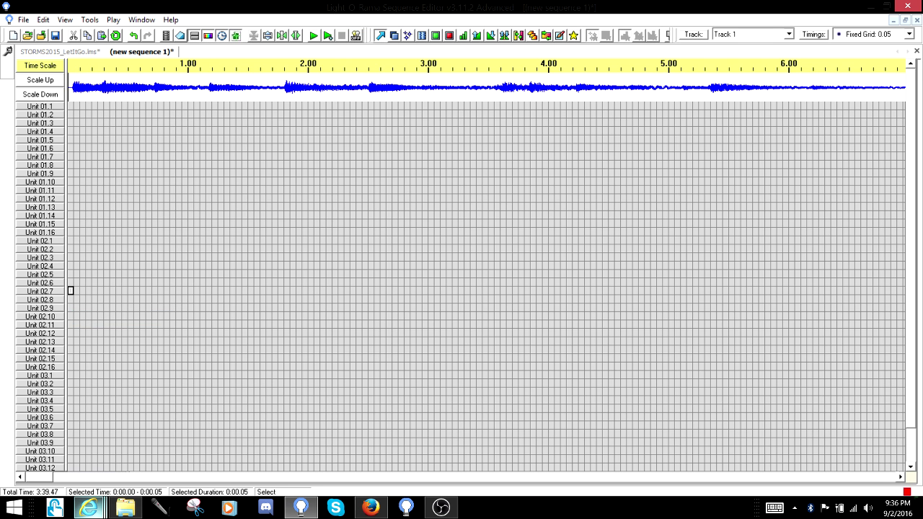
Examine the pasted effects on channels Unit 02.1 to 02.9 along the new sequence's timeline, ending at the song's start
left_click_drag(39, 477, 102, 477)
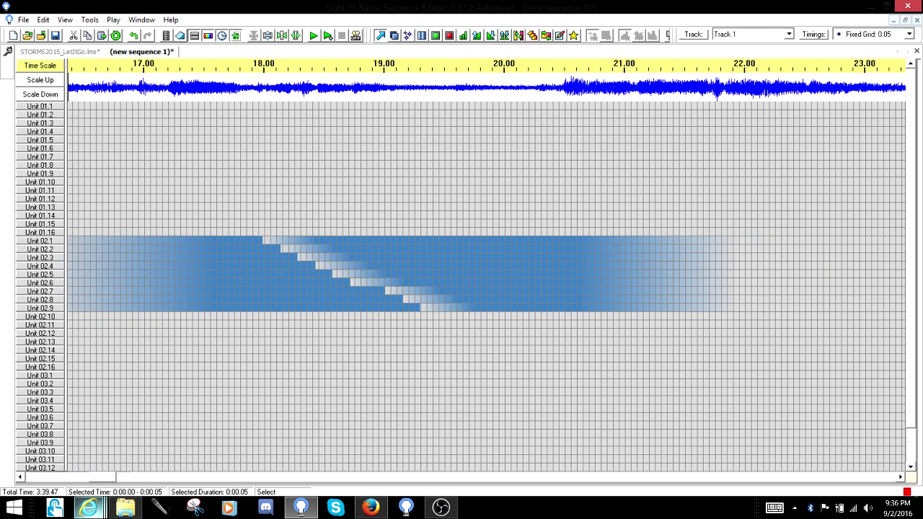
scroll(486, 285, "left", 2)
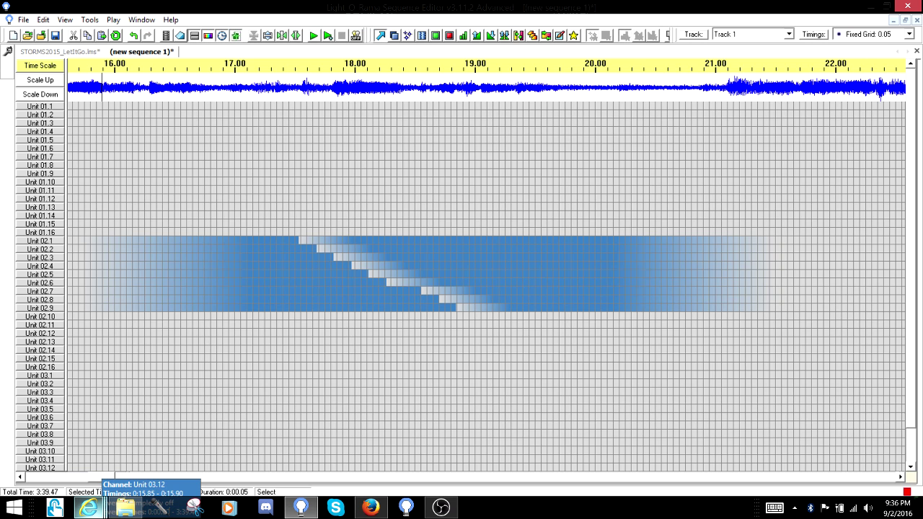
scroll(487, 285, "left", 4)
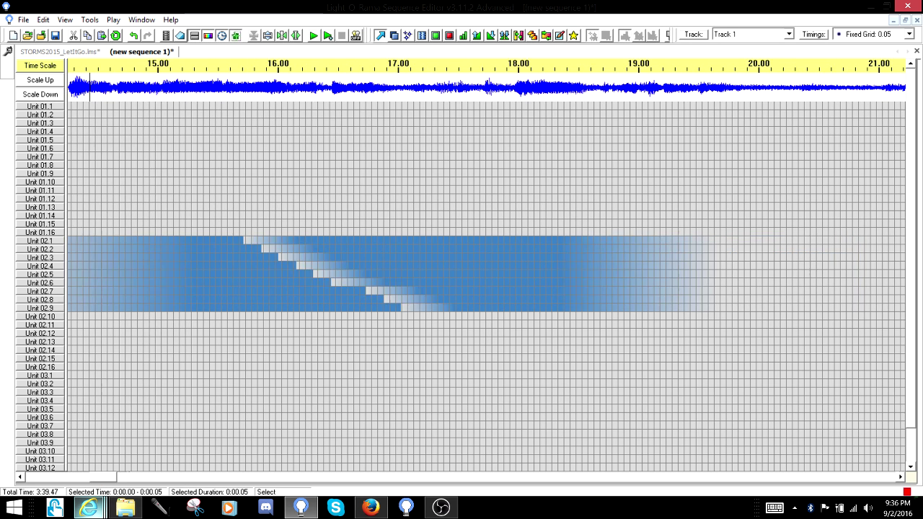
left_click_drag(103, 477, 275, 477)
scroll(486, 285, "left", 10)
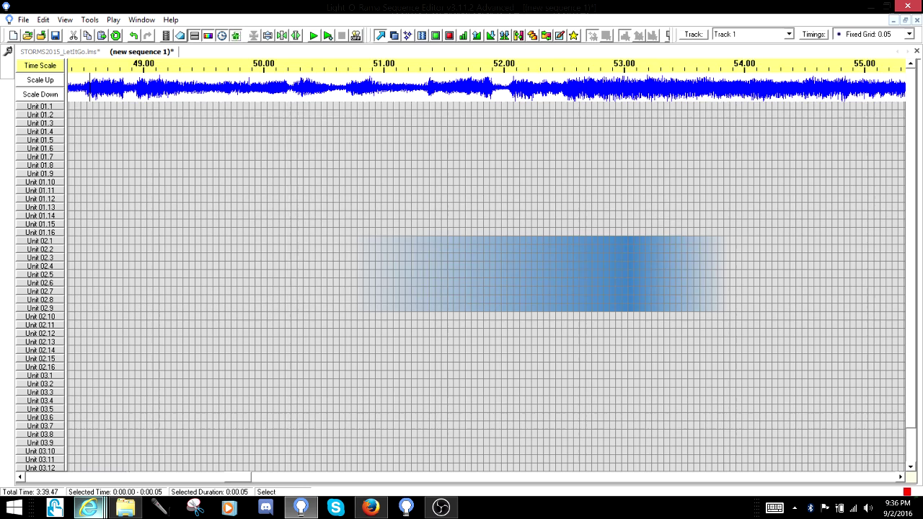
scroll(487, 285, "right", 10)
scroll(487, 285, "right", 8)
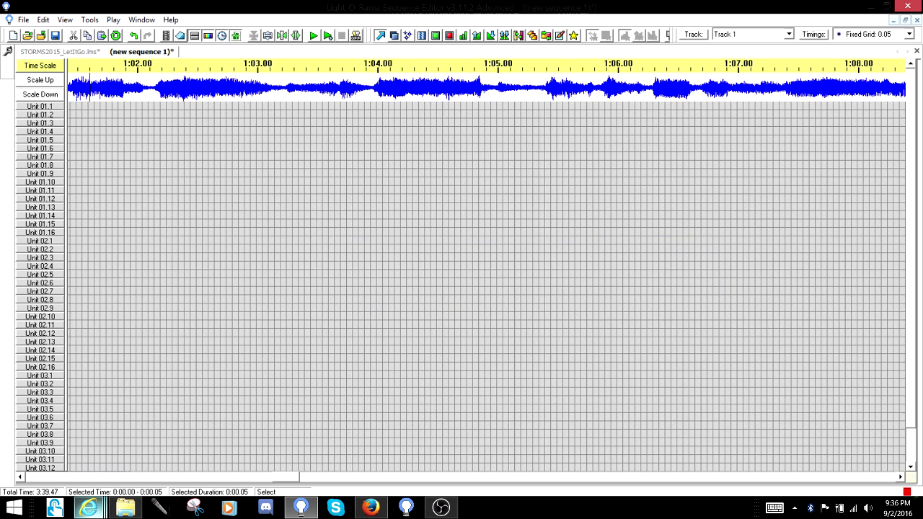
scroll(487, 285, "right", 11)
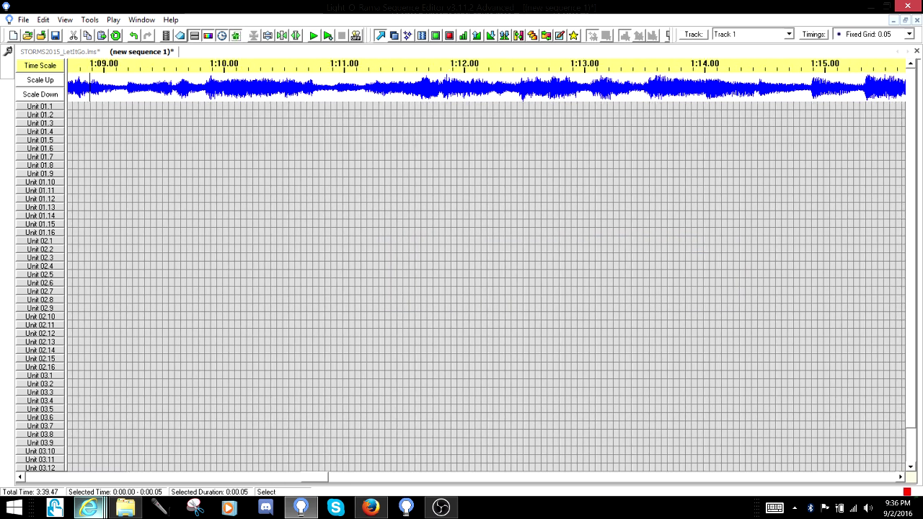
scroll(487, 285, "right", 13)
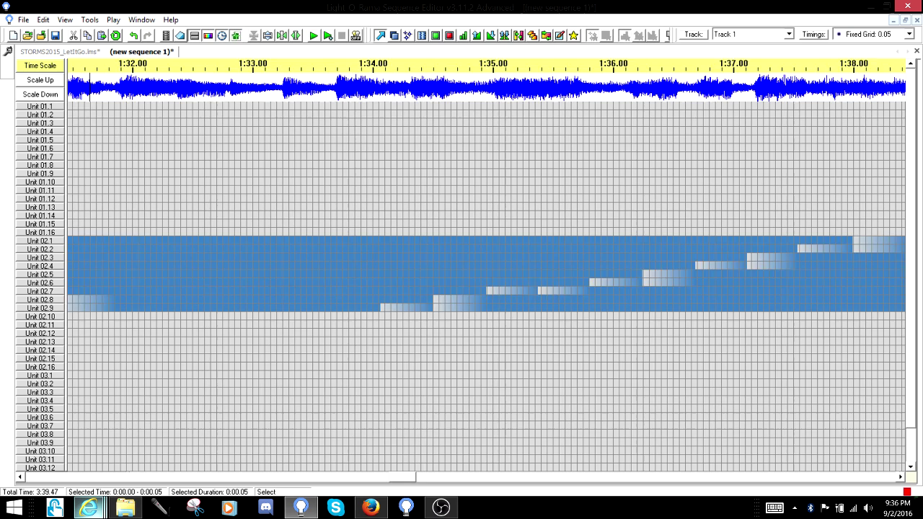
scroll(487, 285, "right", 18)
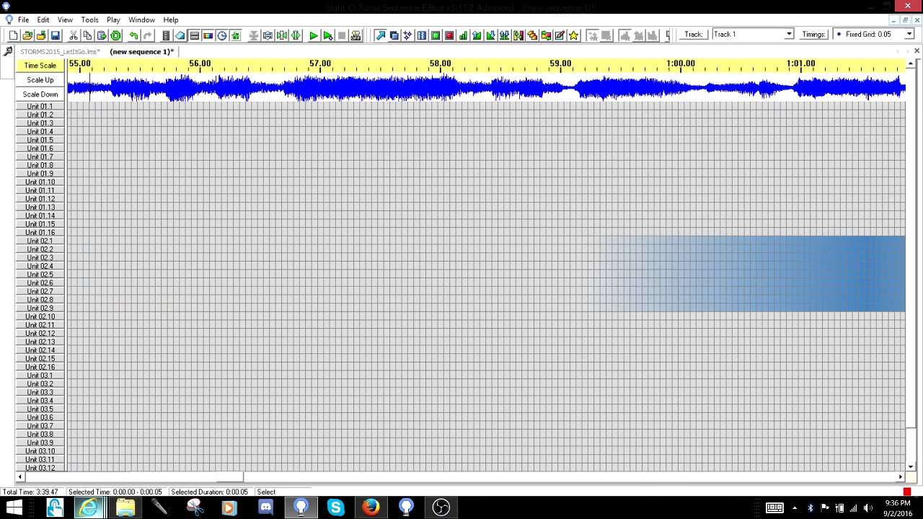
scroll(487, 285, "left", 20)
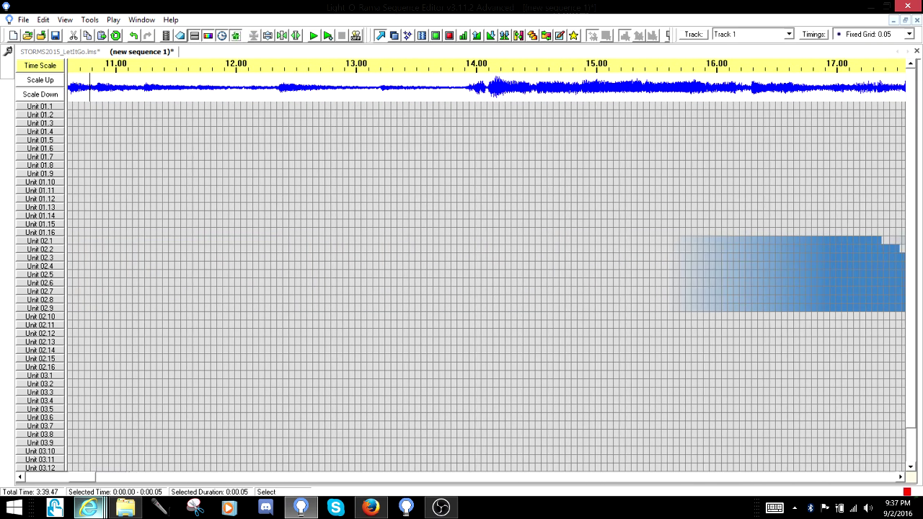
scroll(486, 286, "left", 10)
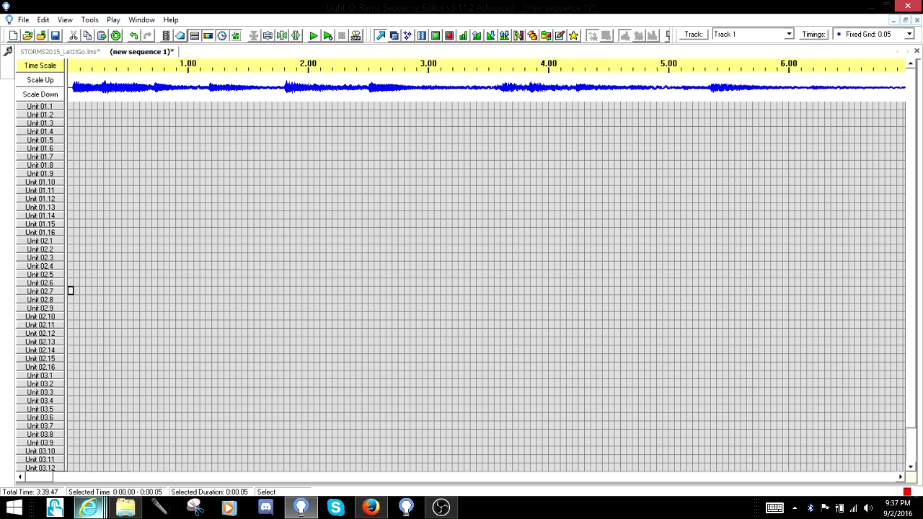
left_click(280, 87)
left_click(377, 87)
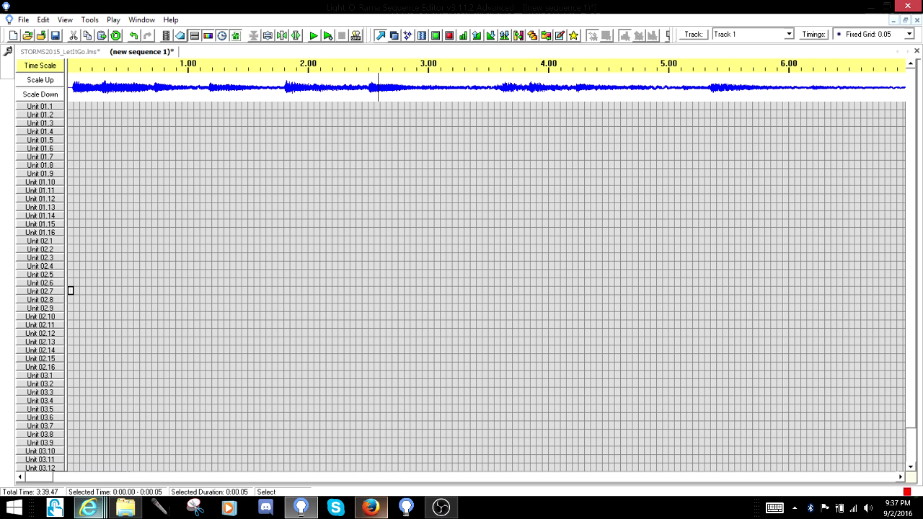